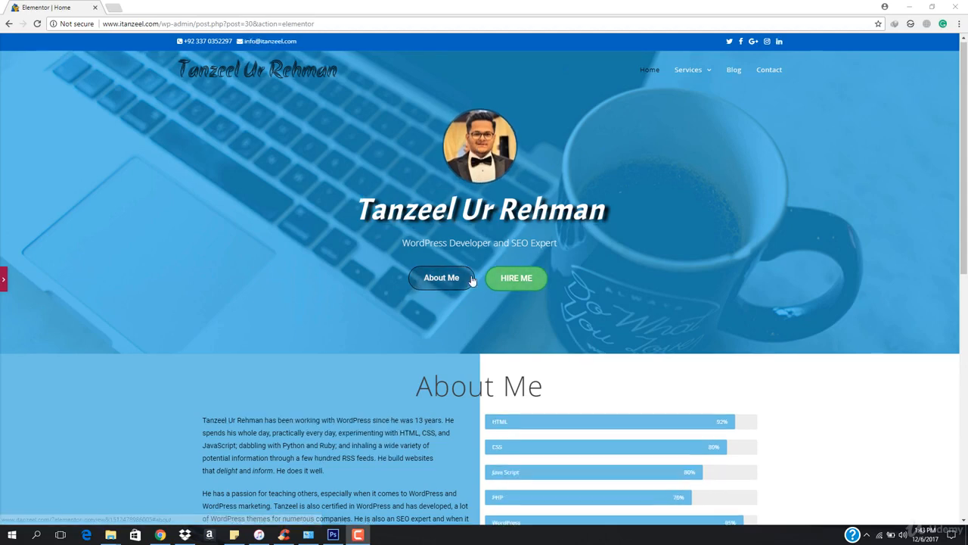
- Open the live site's home page in a new browser tab
{"action": "scroll", "coordinate": [471, 277], "scroll_direction": "down", "scroll_amount": 6}
{"action": "scroll", "coordinate": [470, 276], "scroll_direction": "up", "scroll_amount": 6}
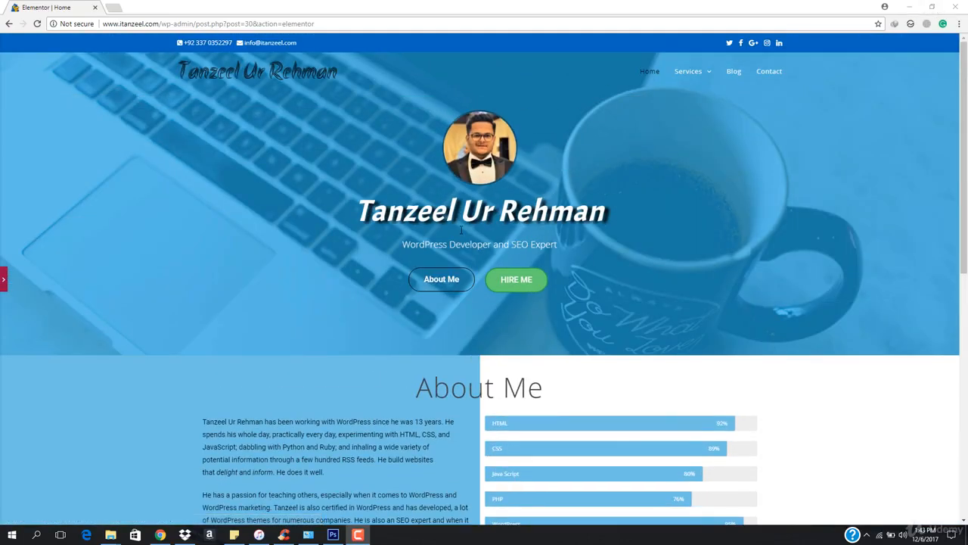
{"action": "left_click", "coordinate": [114, 9]}
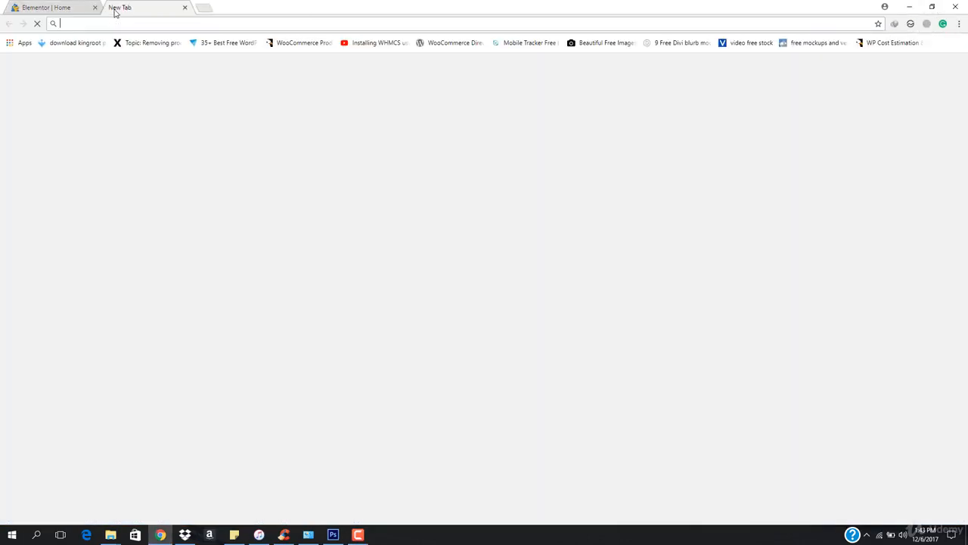
{"action": "type", "text": "it"}
{"action": "key", "text": "Return"}
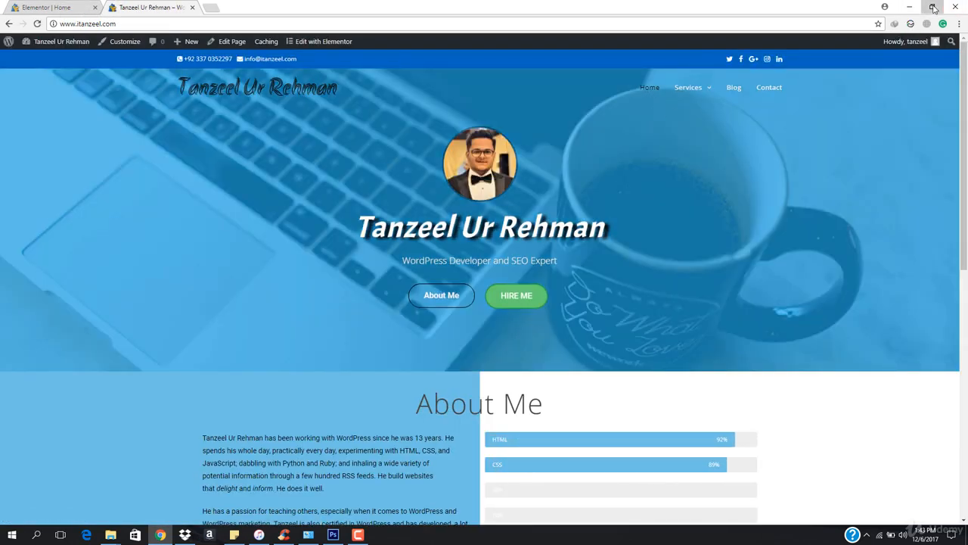
- Shrink the browser window to phone width and examine the home page's responsive layout down to the footer
{"action": "left_click", "coordinate": [933, 7]}
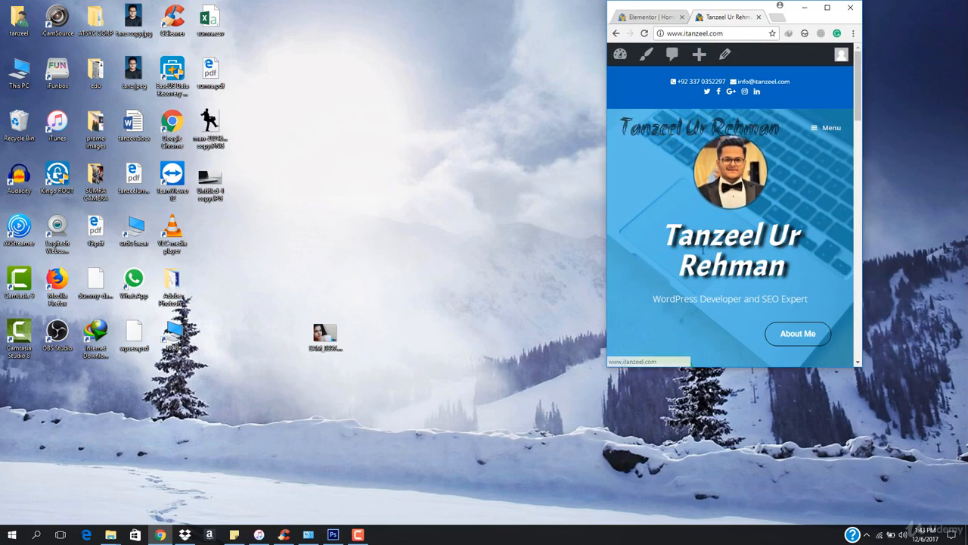
{"action": "scroll", "coordinate": [789, 287], "scroll_direction": "down", "scroll_amount": 3}
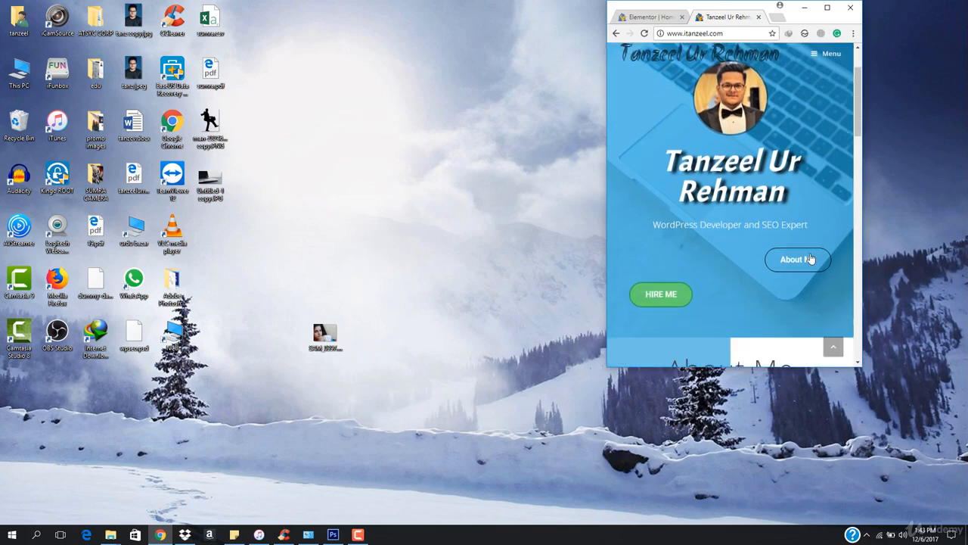
{"action": "scroll", "coordinate": [739, 230], "scroll_direction": "down", "scroll_amount": 4}
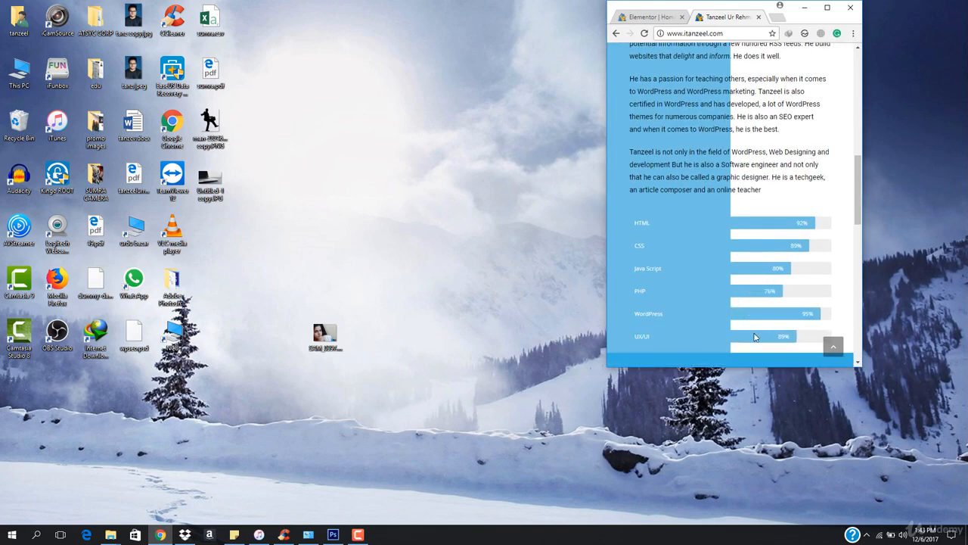
{"action": "scroll", "coordinate": [704, 303], "scroll_direction": "down", "scroll_amount": 3}
{"action": "scroll", "coordinate": [710, 297], "scroll_direction": "down", "scroll_amount": 5}
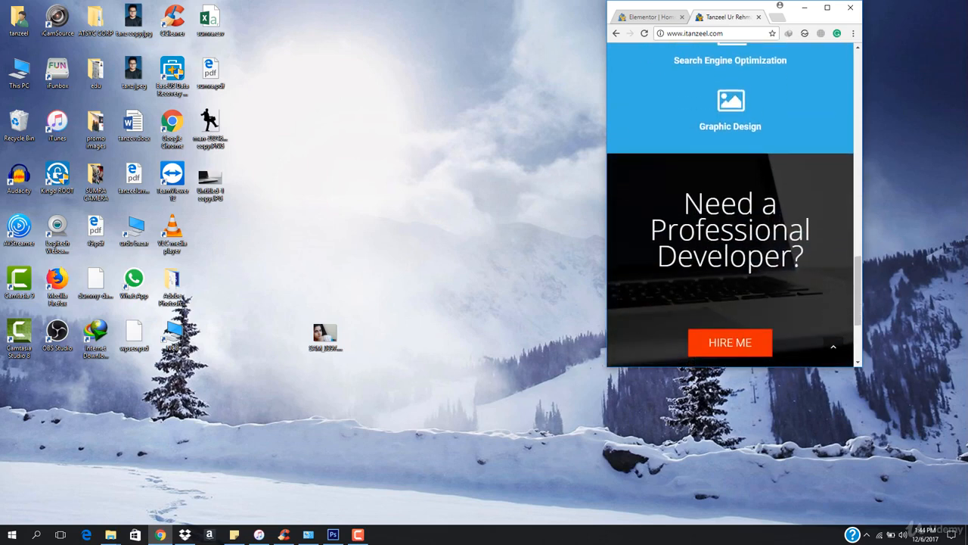
{"action": "scroll", "coordinate": [726, 227], "scroll_direction": "down", "scroll_amount": 2}
{"action": "scroll", "coordinate": [730, 220], "scroll_direction": "up", "scroll_amount": 2}
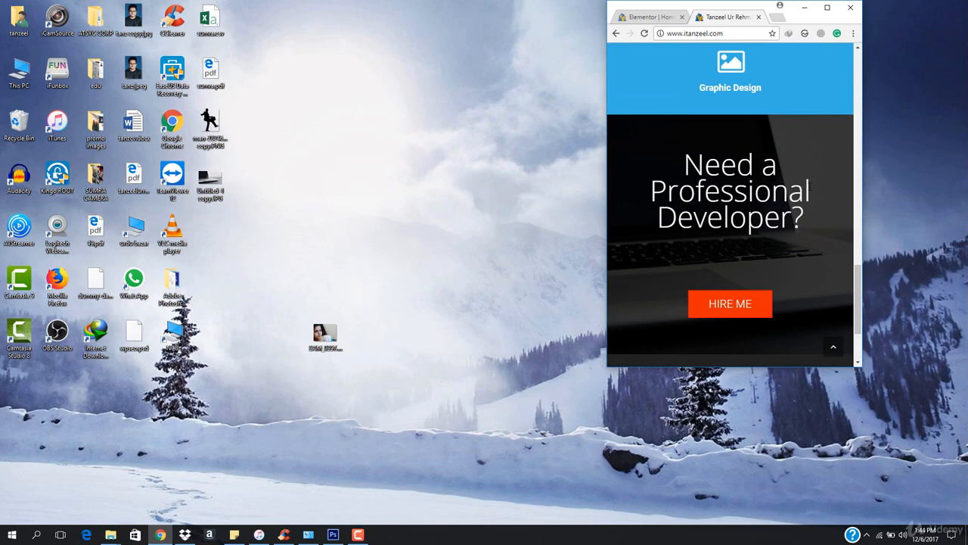
{"action": "scroll", "coordinate": [754, 240], "scroll_direction": "down", "scroll_amount": 2}
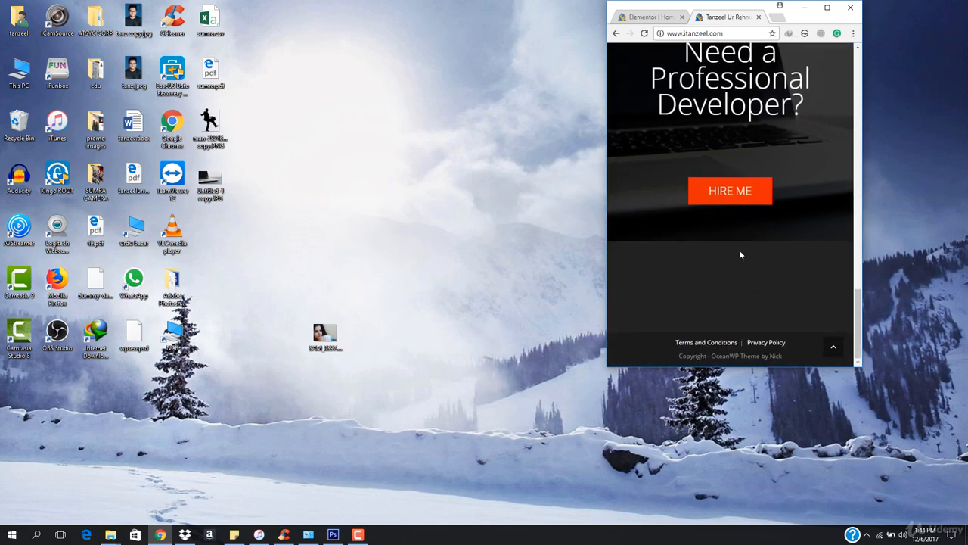
- Maximize the browser window and review the live home page at desktop width
{"action": "left_click", "coordinate": [830, 8]}
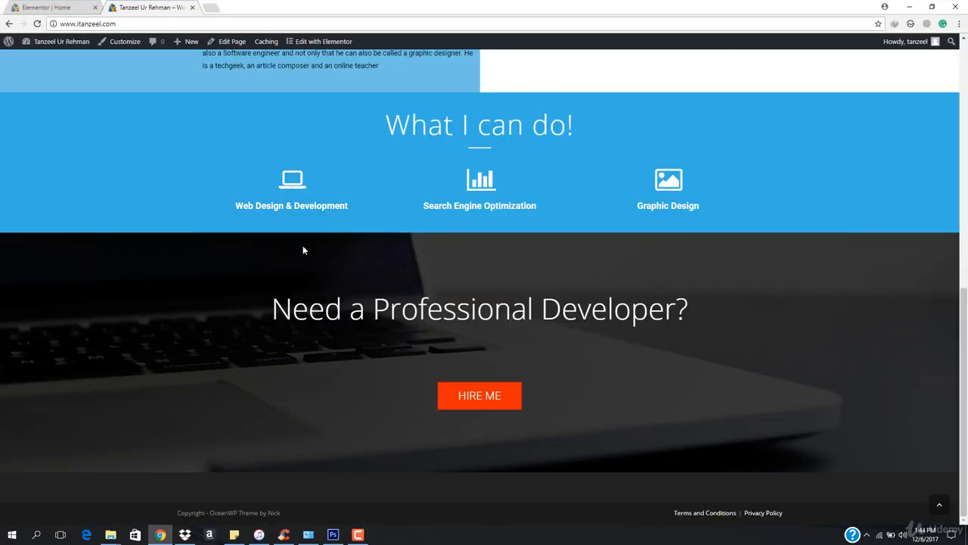
{"action": "scroll", "coordinate": [302, 245], "scroll_direction": "up", "scroll_amount": 10}
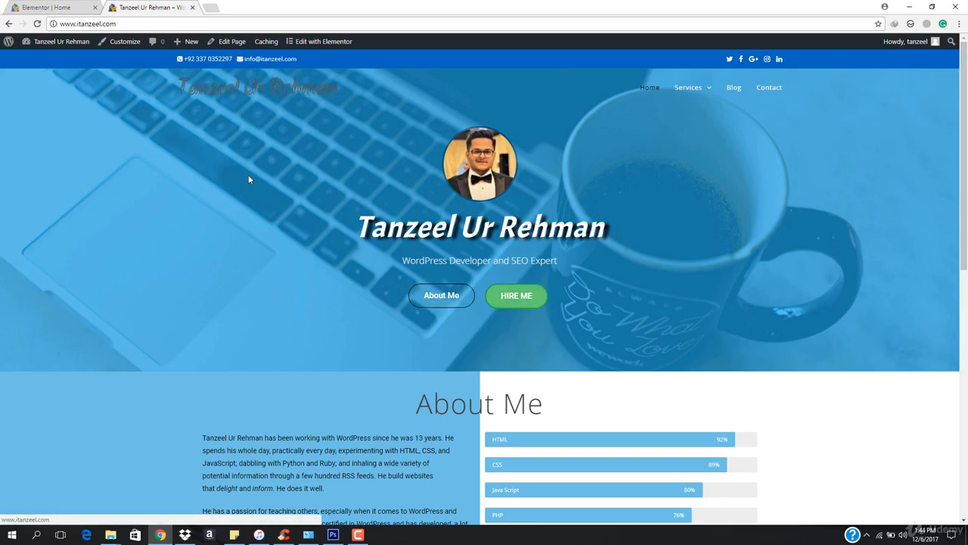
{"action": "scroll", "coordinate": [258, 204], "scroll_direction": "down", "scroll_amount": 1}
{"action": "scroll", "coordinate": [258, 204], "scroll_direction": "up", "scroll_amount": 1}
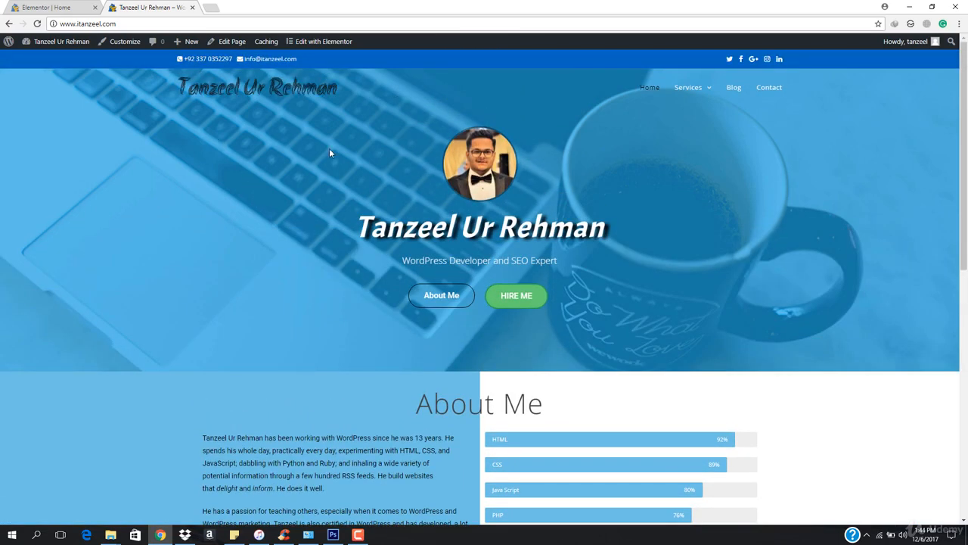
- Close the live site's tab and look over the Home page in the Elementor editor
{"action": "left_click", "coordinate": [45, 5]}
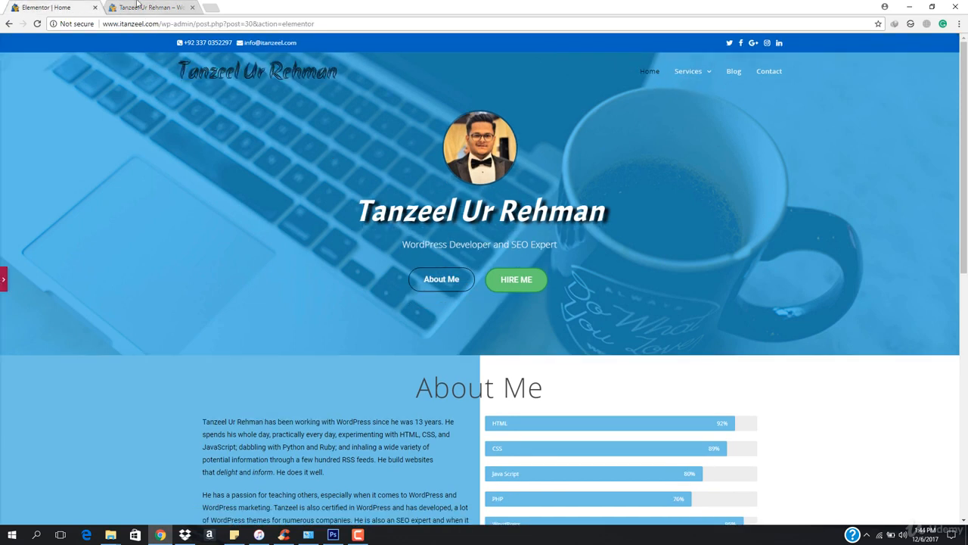
{"action": "left_click", "coordinate": [193, 8]}
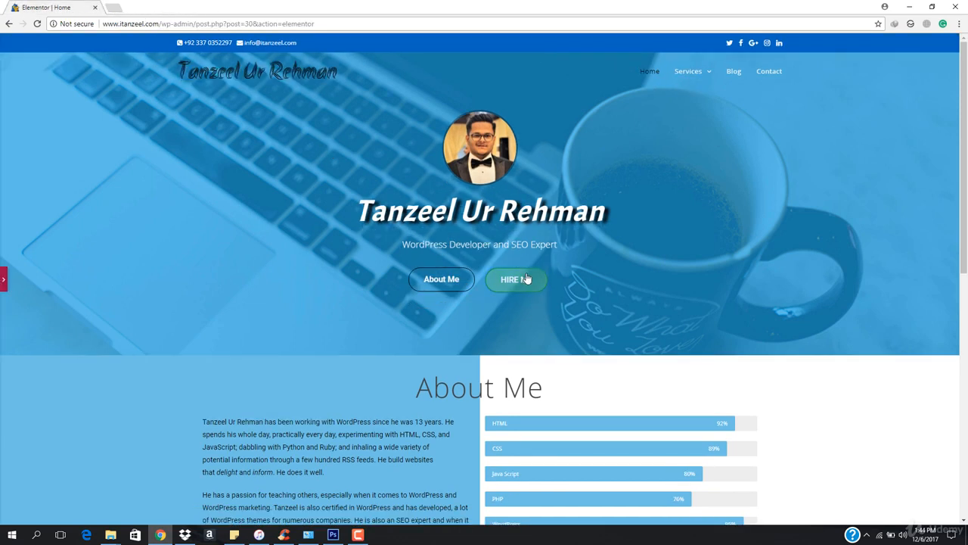
{"action": "scroll", "coordinate": [459, 325], "scroll_direction": "down", "scroll_amount": 7}
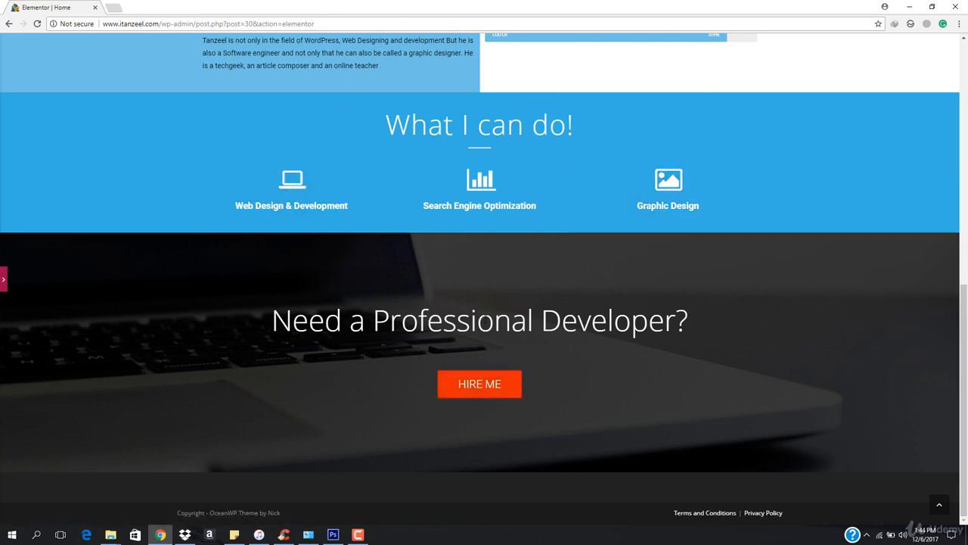
- Bring back the hidden Elementor widget panel and save the Home page
{"action": "left_click", "coordinate": [2, 281]}
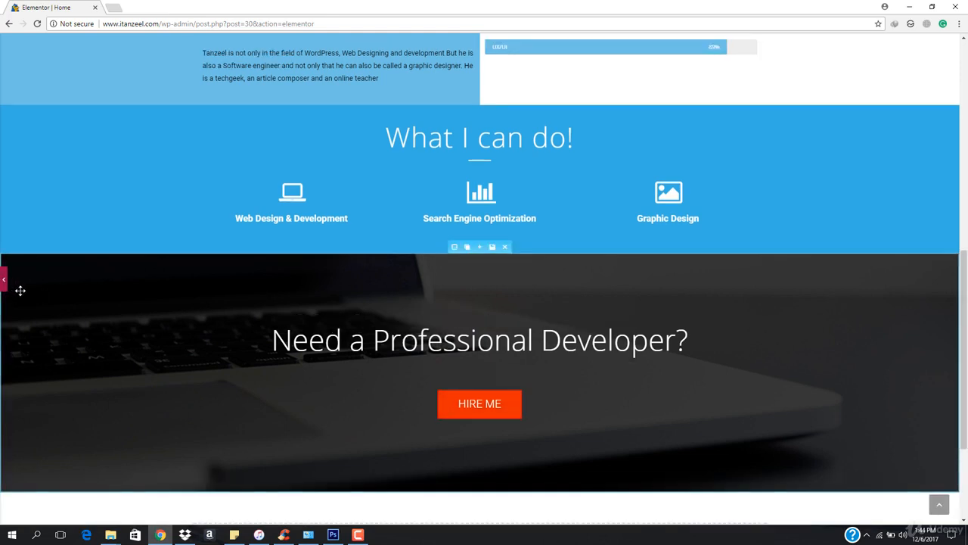
{"action": "left_click", "coordinate": [127, 517]}
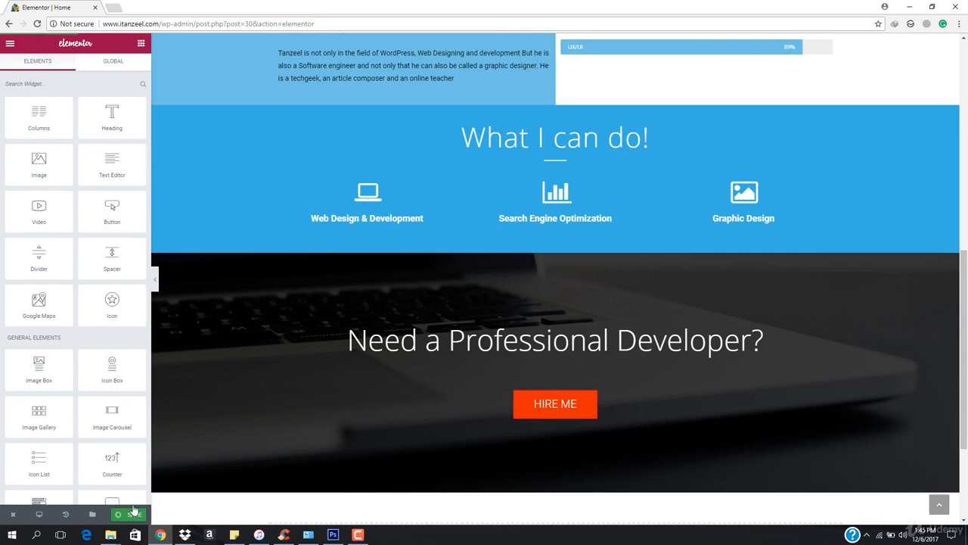
{"action": "key", "text": "ctrl+s"}
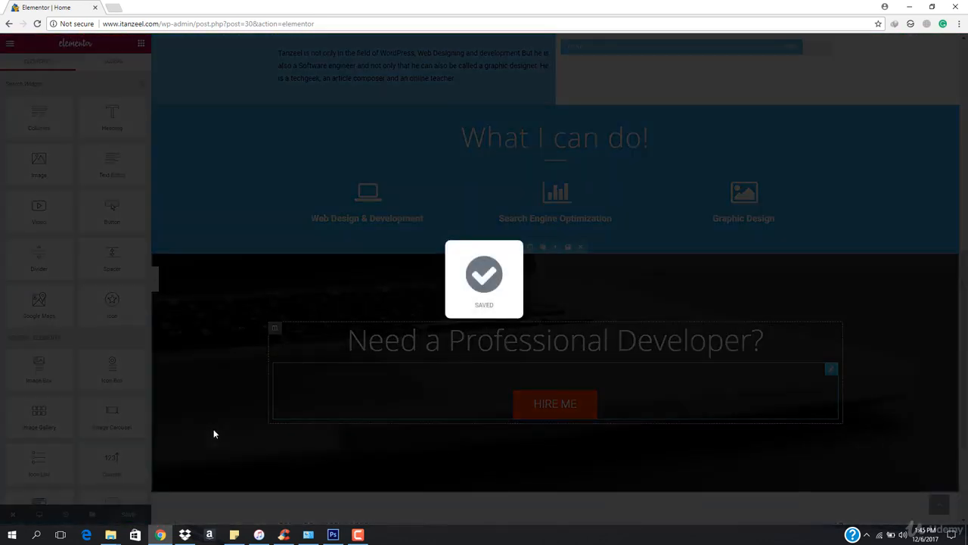
- Exit the Elementor editor and go to the WordPress dashboard
{"action": "scroll", "coordinate": [287, 415], "scroll_direction": "up", "scroll_amount": 10}
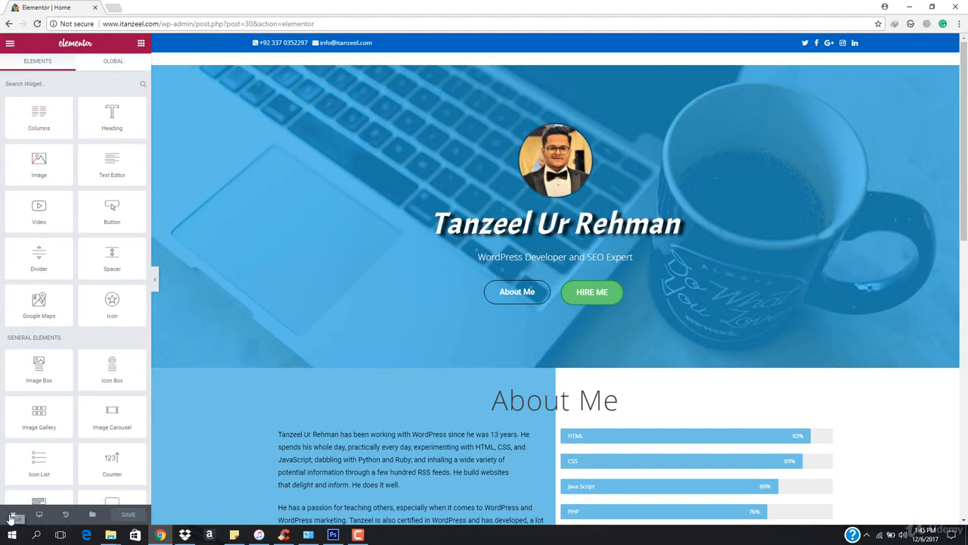
{"action": "mouse_move", "coordinate": [11, 517]}
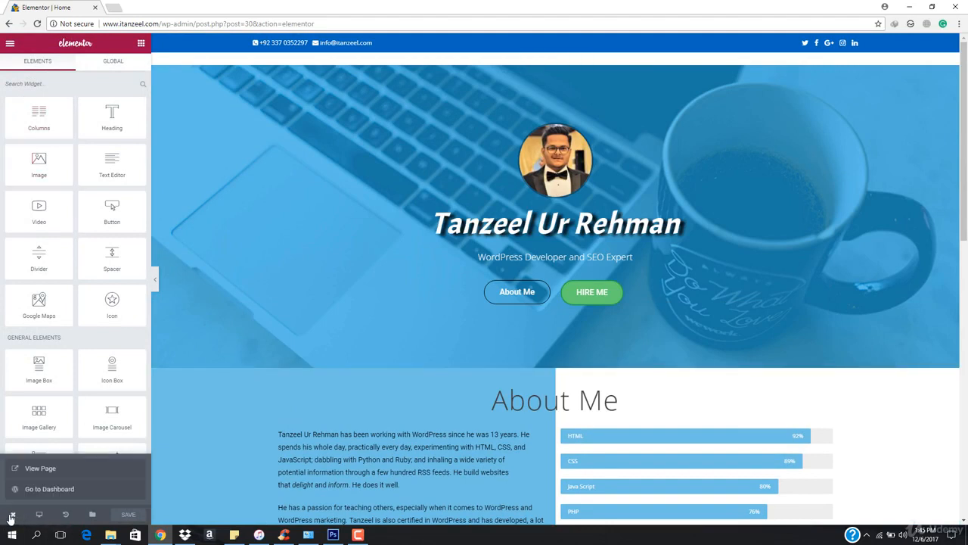
{"action": "left_click", "coordinate": [50, 488]}
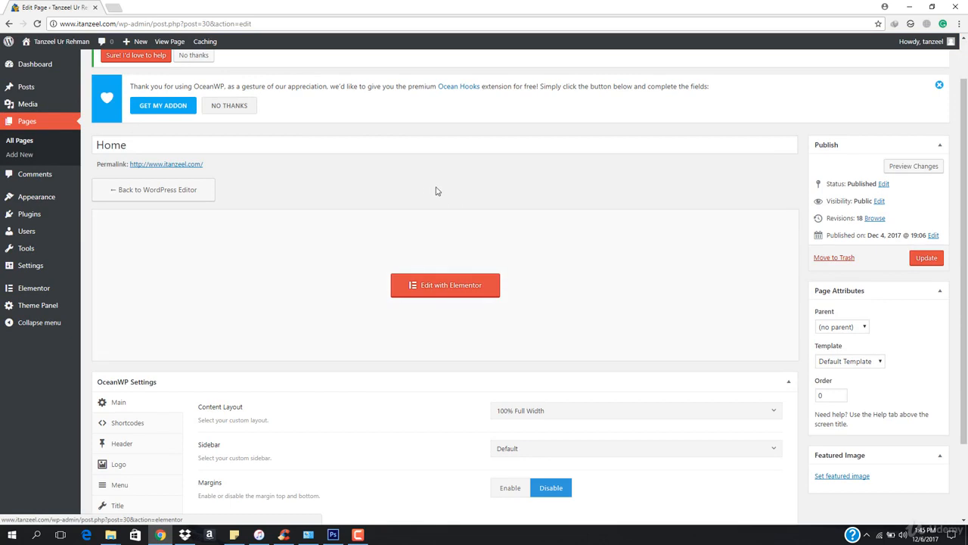
- Add a new WordPress page titled "Hire Me"
{"action": "mouse_move", "coordinate": [53, 43]}
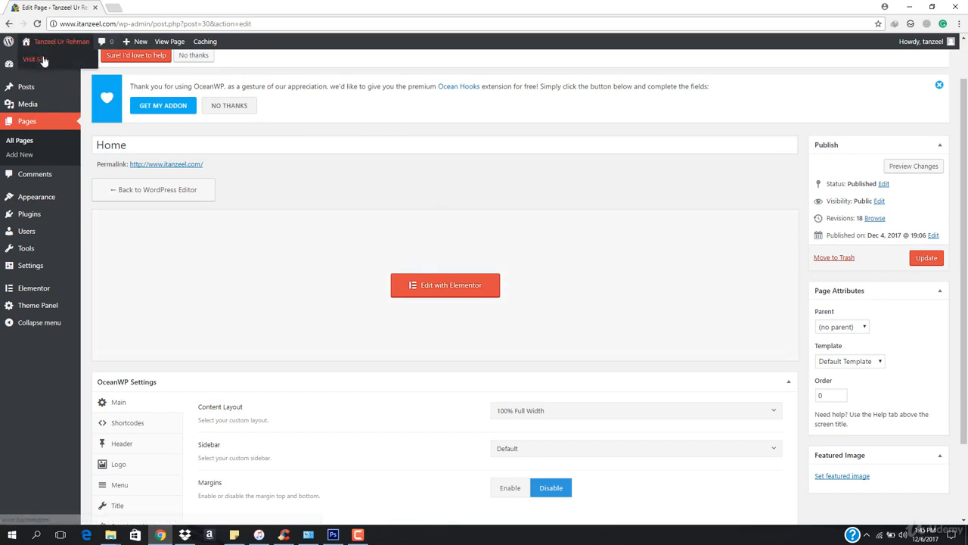
{"action": "scroll", "coordinate": [136, 195], "scroll_direction": "up", "scroll_amount": 1}
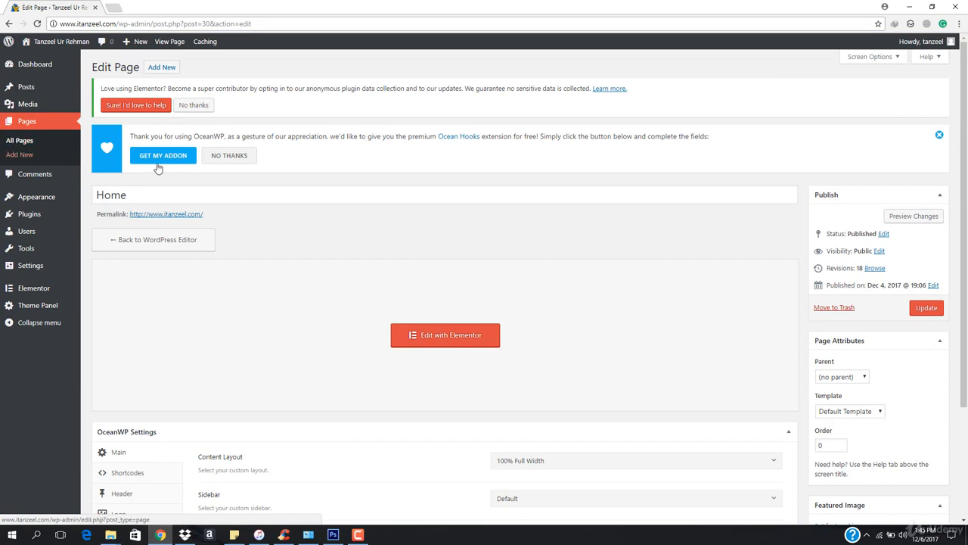
{"action": "left_click", "coordinate": [22, 156]}
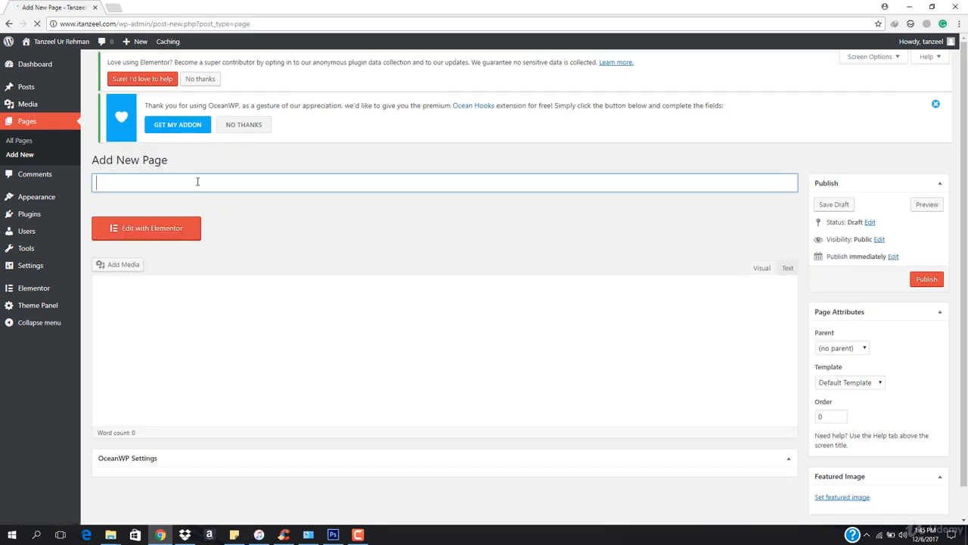
{"action": "type", "text": "Hire Me"}
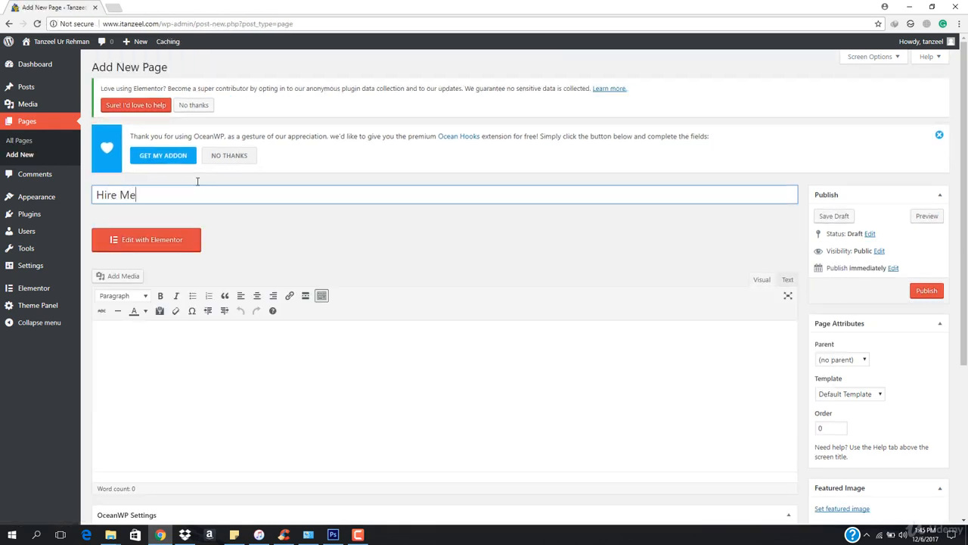
{"action": "scroll", "coordinate": [227, 347], "scroll_direction": "down", "scroll_amount": 1}
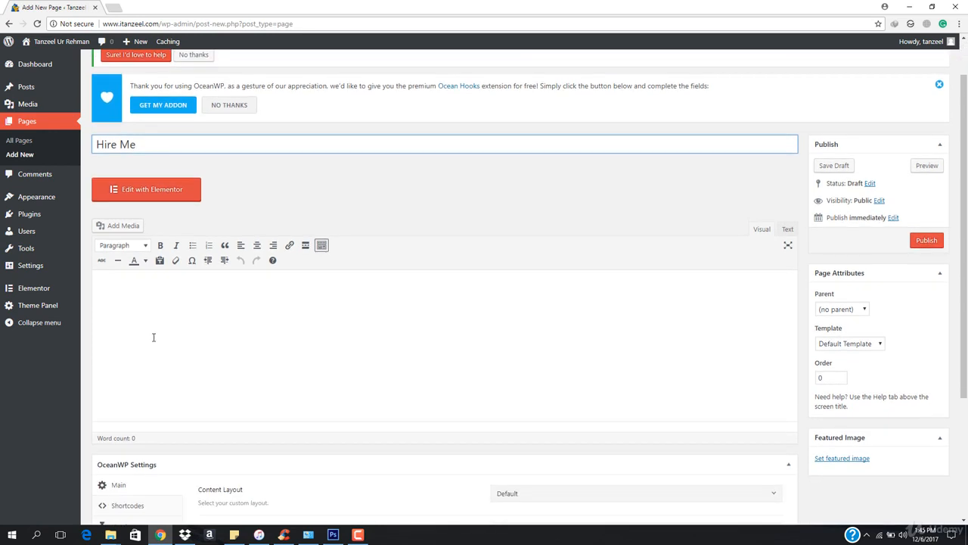
{"action": "left_click", "coordinate": [859, 345]}
{"action": "left_click", "coordinate": [859, 345]}
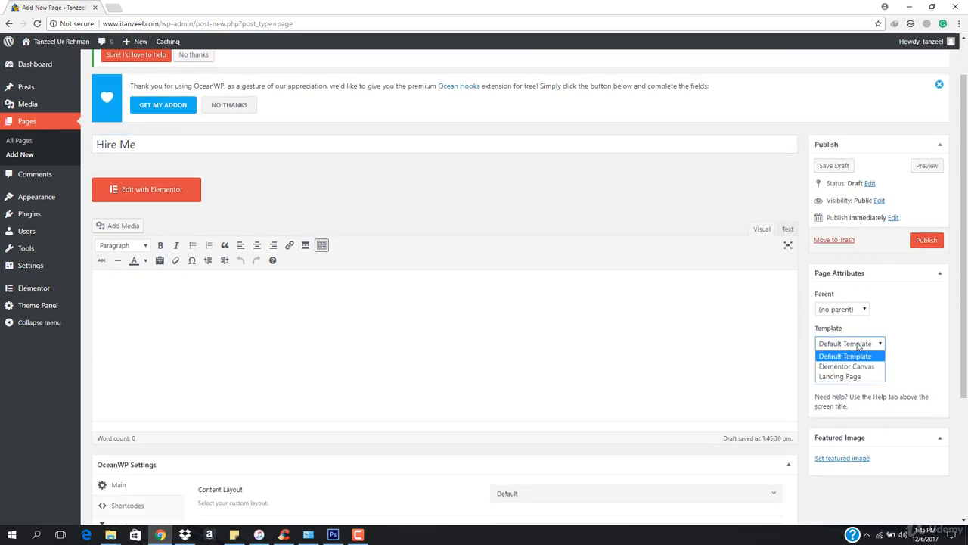
{"action": "left_click", "coordinate": [859, 345]}
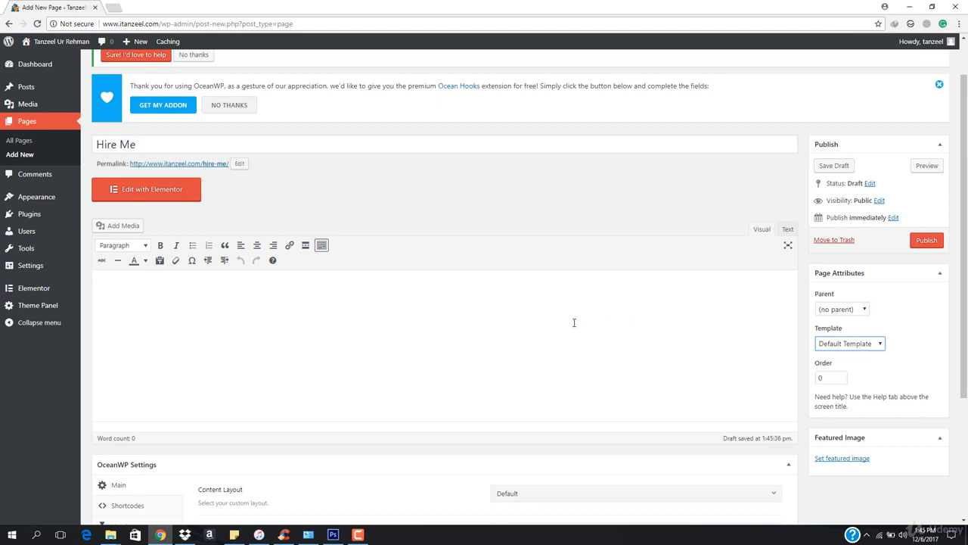
- Set the Hire Me page's content layout to 100% Full Width in the OceanWP settings
{"action": "scroll", "coordinate": [560, 329], "scroll_direction": "down", "scroll_amount": 3}
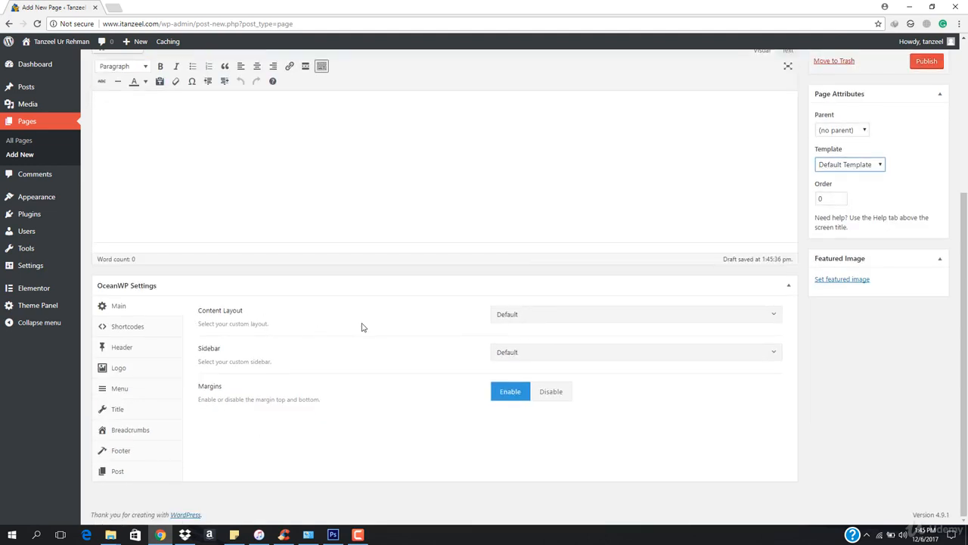
{"action": "left_click", "coordinate": [600, 314]}
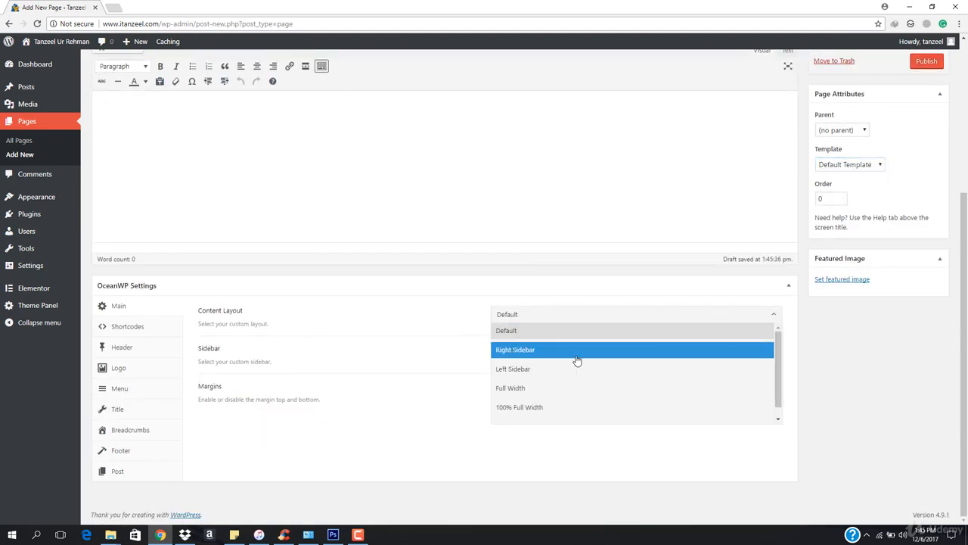
{"action": "left_click", "coordinate": [562, 407]}
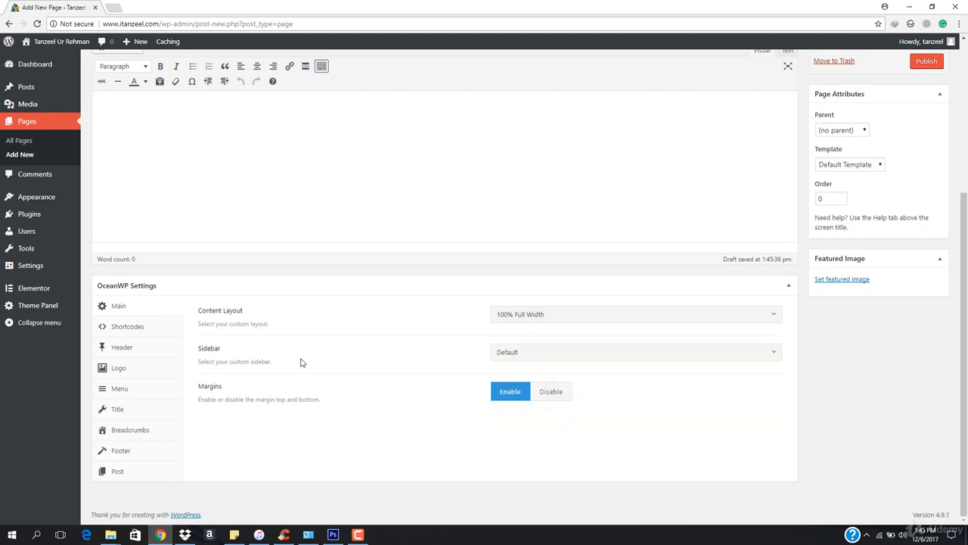
- Set the Hire Me page's header style to Minimal and disable the display of its page title
{"action": "left_click", "coordinate": [136, 349]}
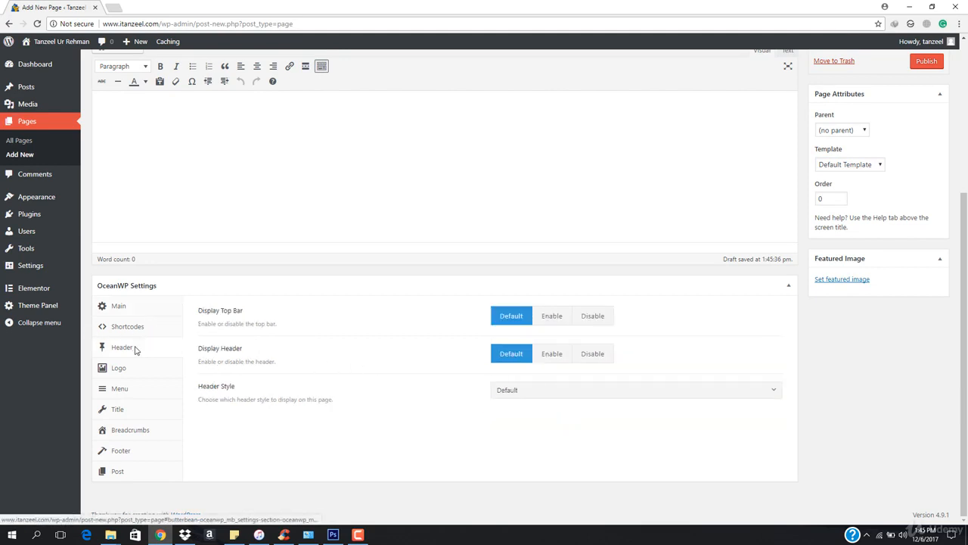
{"action": "left_click", "coordinate": [550, 391]}
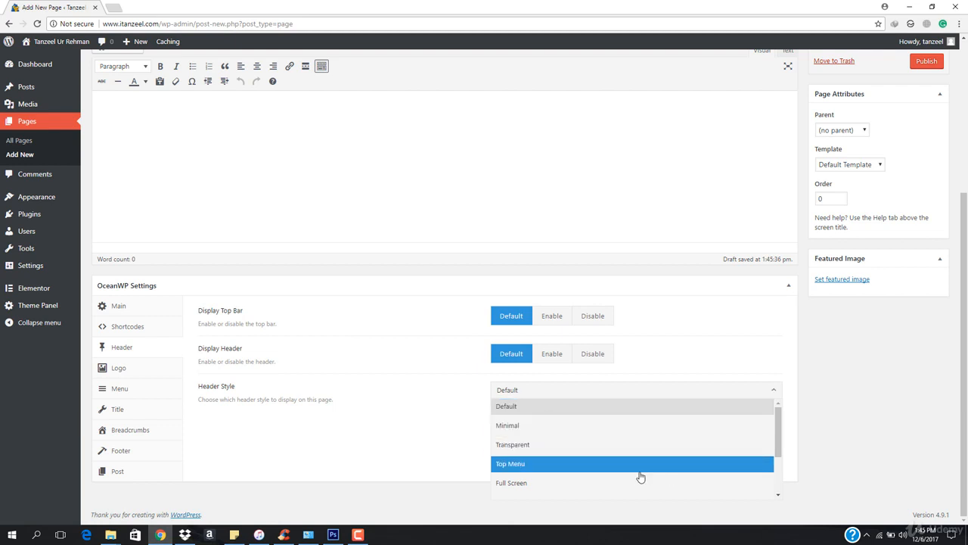
{"action": "left_click", "coordinate": [528, 430]}
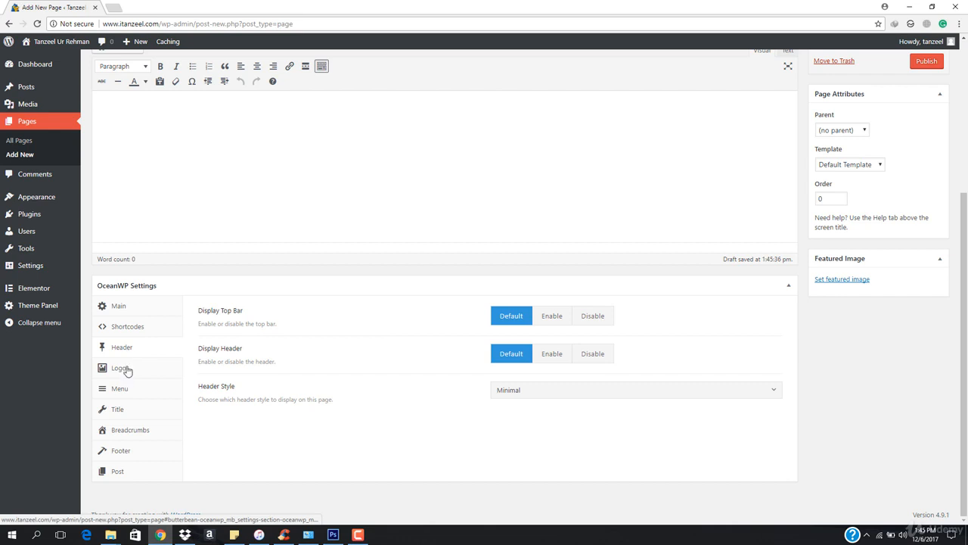
{"action": "left_click", "coordinate": [131, 412]}
{"action": "left_click", "coordinate": [594, 325]}
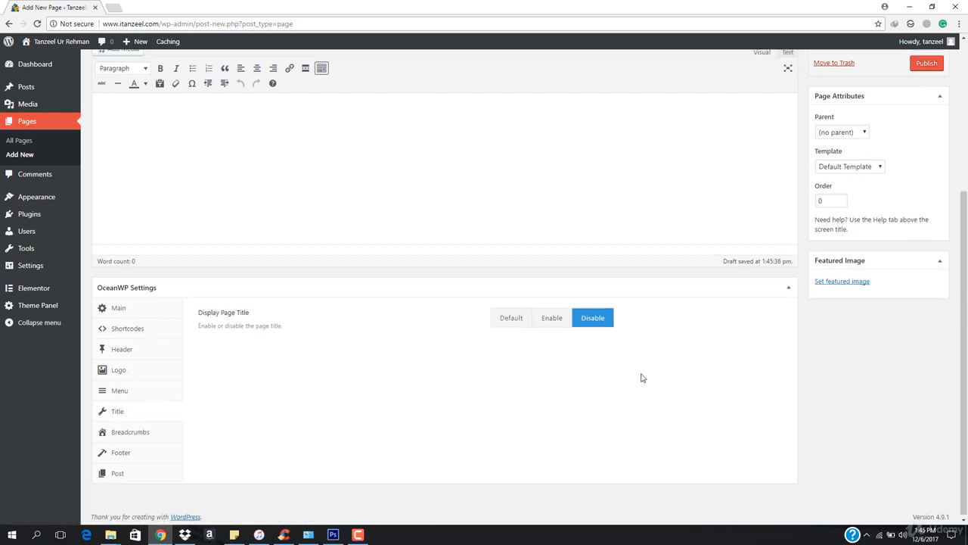
- Publish the Hire Me page and view the live page in a new browser tab
{"action": "scroll", "coordinate": [642, 377], "scroll_direction": "up", "scroll_amount": 3}
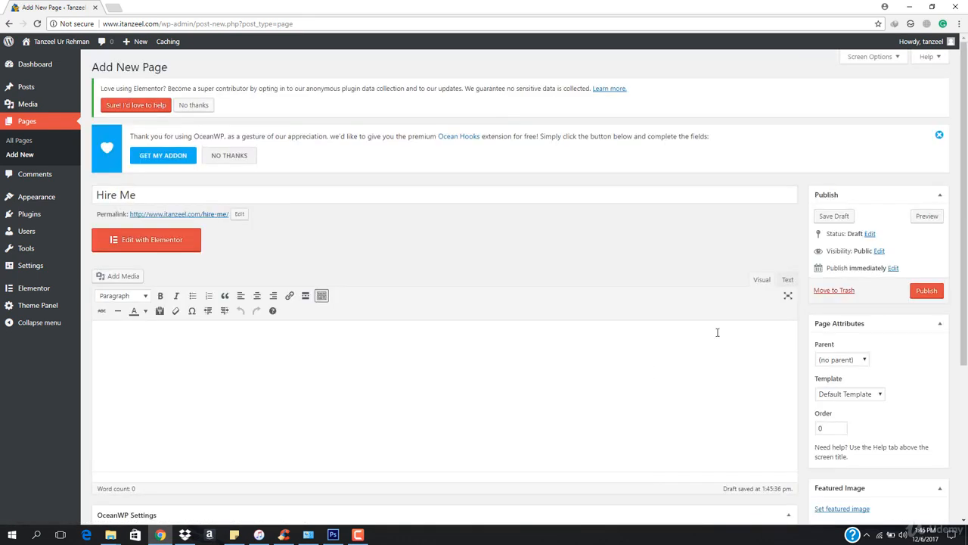
{"action": "left_click", "coordinate": [926, 291]}
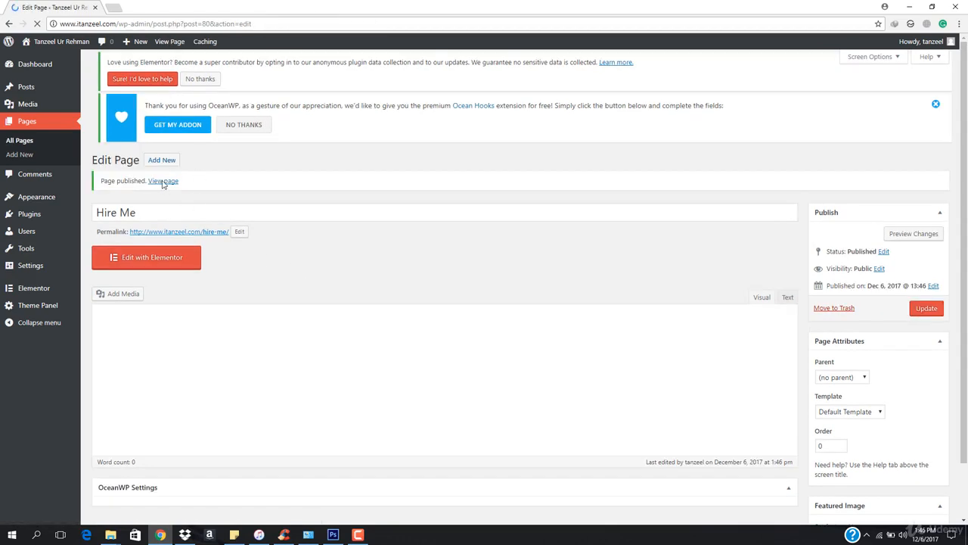
{"action": "right_click", "coordinate": [162, 183]}
{"action": "right_click", "coordinate": [151, 191]}
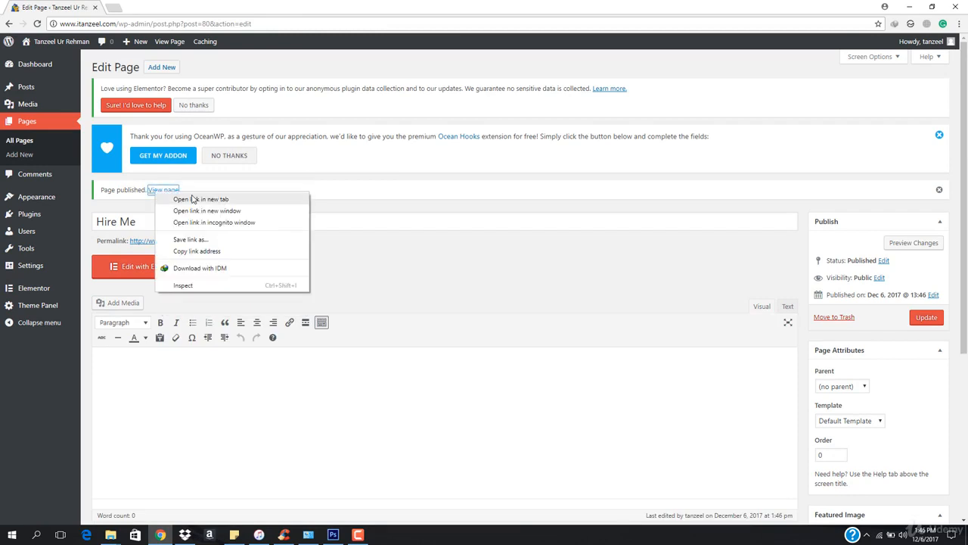
{"action": "left_click", "coordinate": [195, 197]}
{"action": "left_click", "coordinate": [130, 7]}
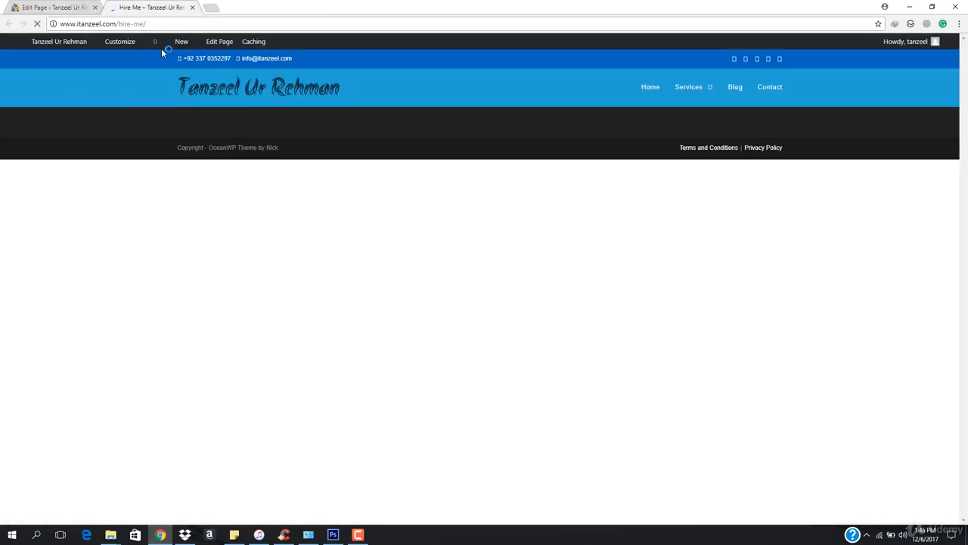
{"action": "mouse_move", "coordinate": [696, 95]}
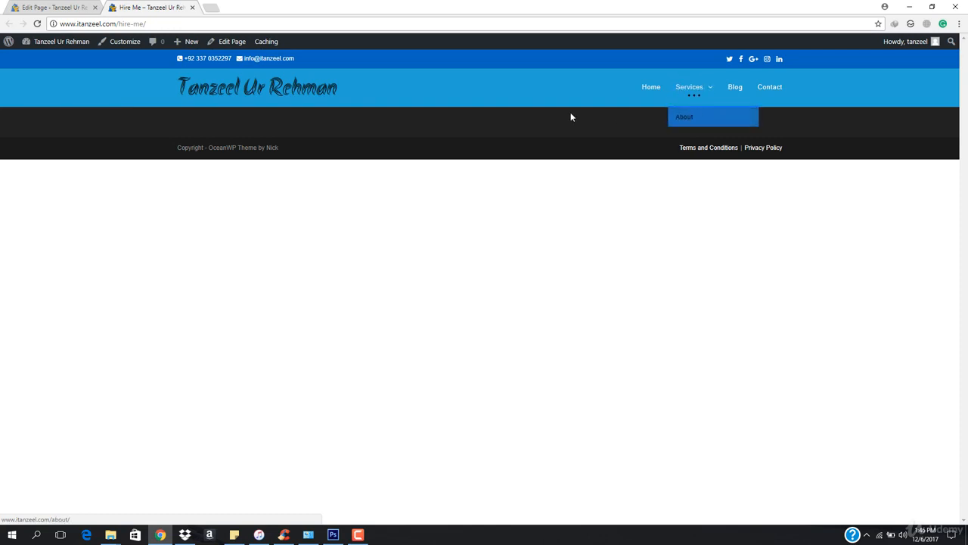
- Set the Hire Me page's header style to Default in the OceanWP settings and update the page
{"action": "left_click", "coordinate": [60, 7]}
{"action": "scroll", "coordinate": [210, 404], "scroll_direction": "down", "scroll_amount": 4}
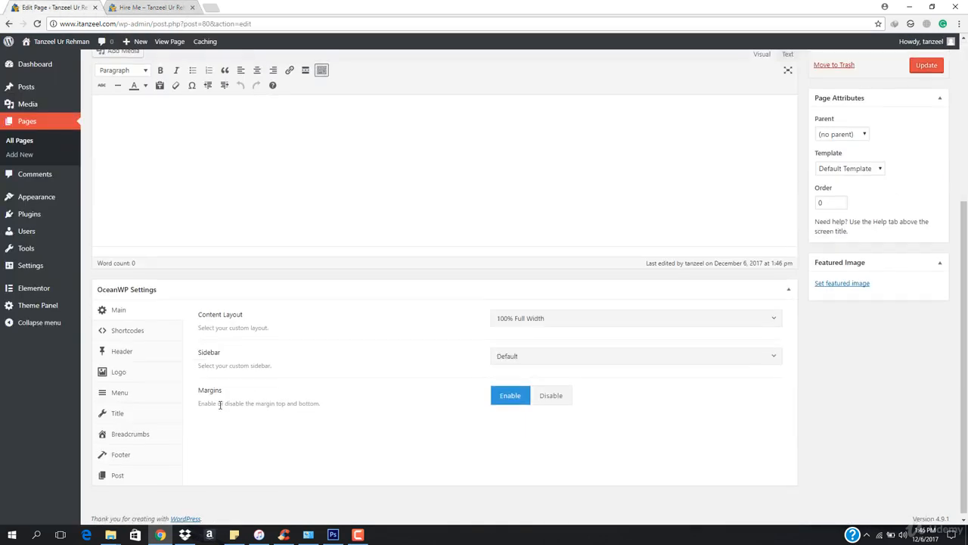
{"action": "left_click", "coordinate": [127, 350]}
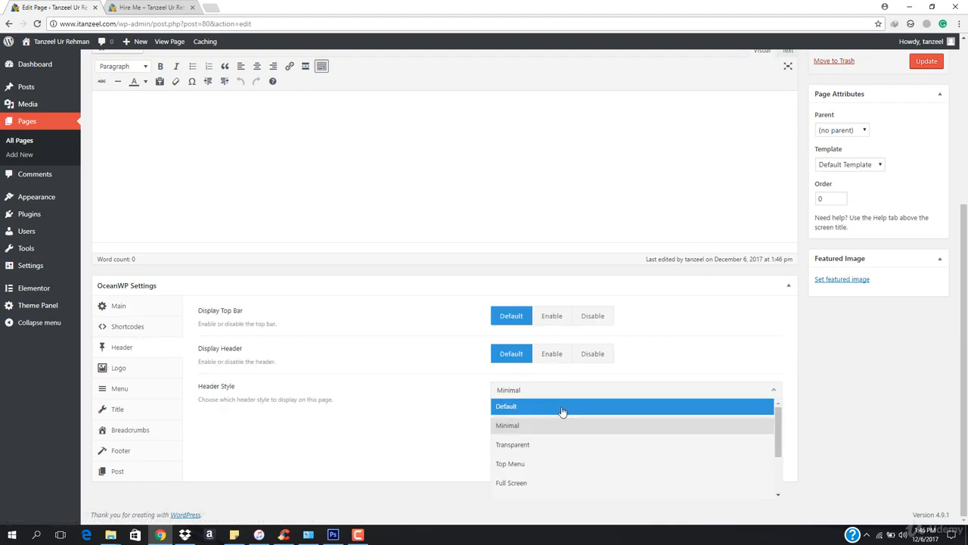
{"action": "left_click", "coordinate": [562, 409]}
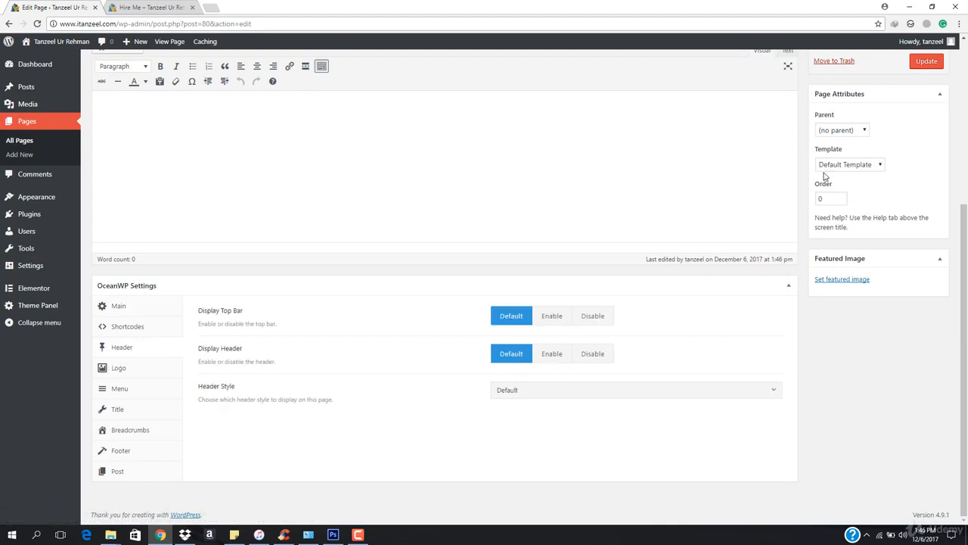
{"action": "left_click", "coordinate": [927, 60]}
- Reload the live Hire Me page and check how its header looks
{"action": "left_click", "coordinate": [166, 13]}
{"action": "left_click", "coordinate": [193, 23]}
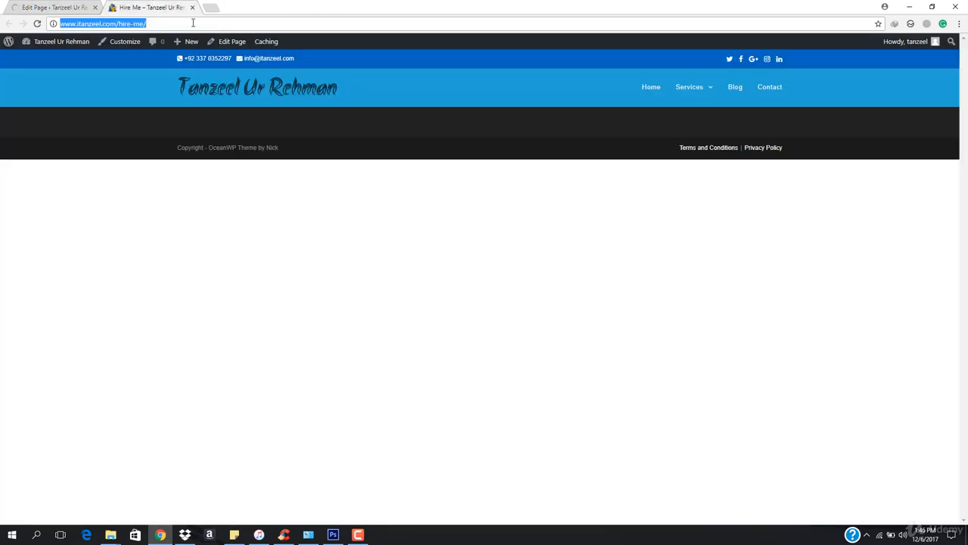
{"action": "key", "text": "Return"}
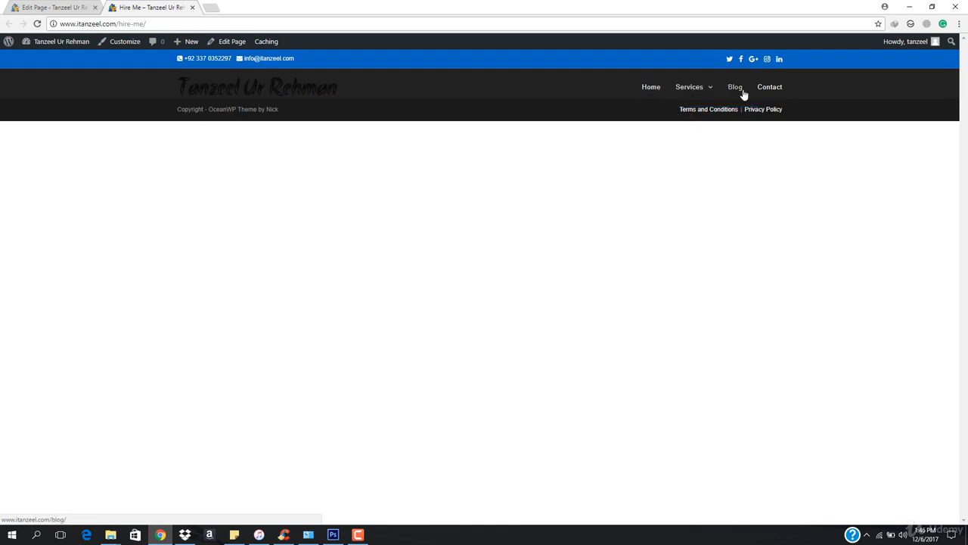
- Set the Hire Me page's header style to Transparent, keeping the Default sidebar, and update the page
{"action": "left_click", "coordinate": [34, 5]}
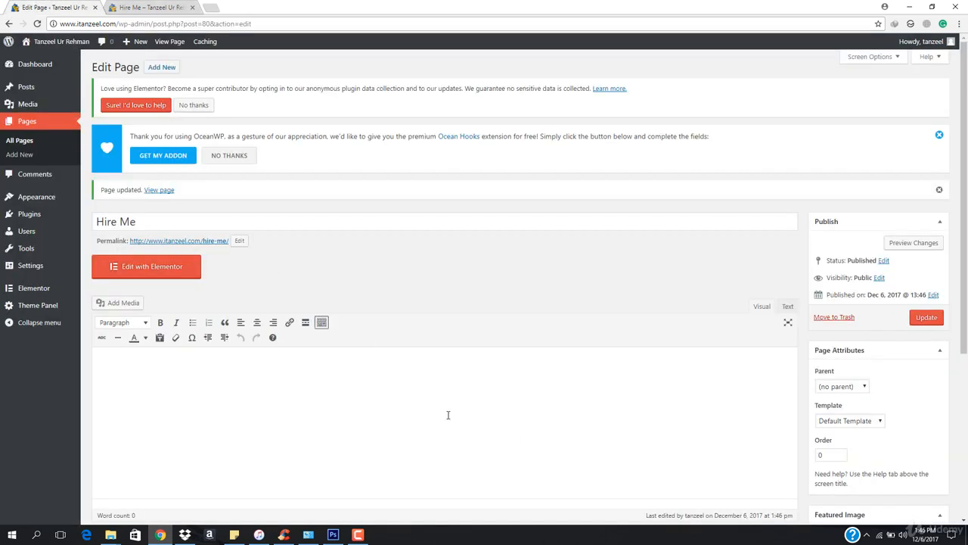
{"action": "scroll", "coordinate": [242, 280], "scroll_direction": "down", "scroll_amount": 3}
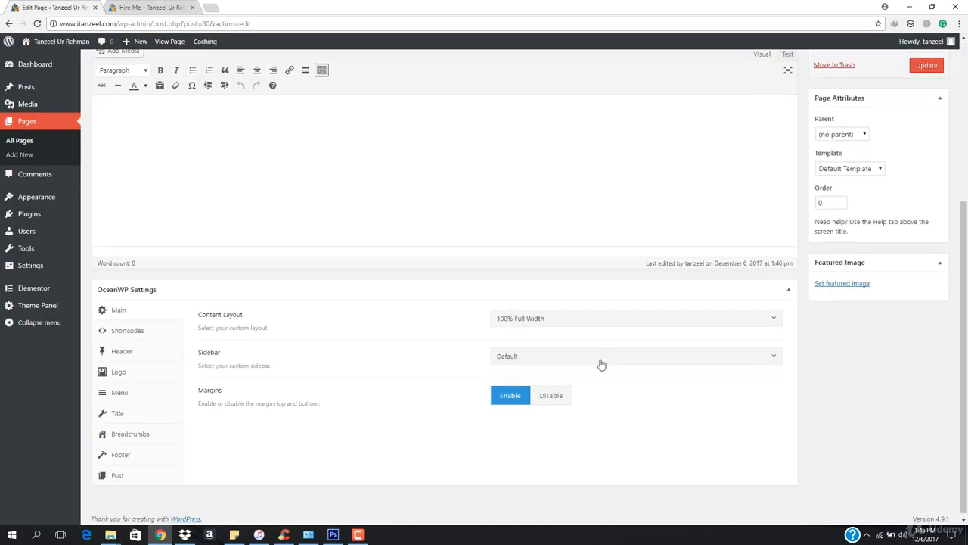
{"action": "left_click", "coordinate": [601, 365]}
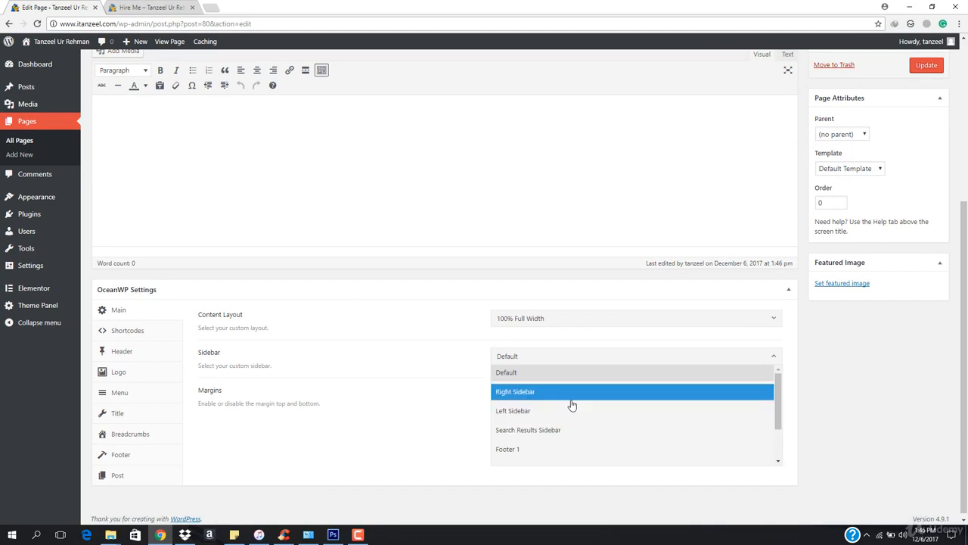
{"action": "left_click", "coordinate": [513, 366]}
{"action": "left_click", "coordinate": [119, 350]}
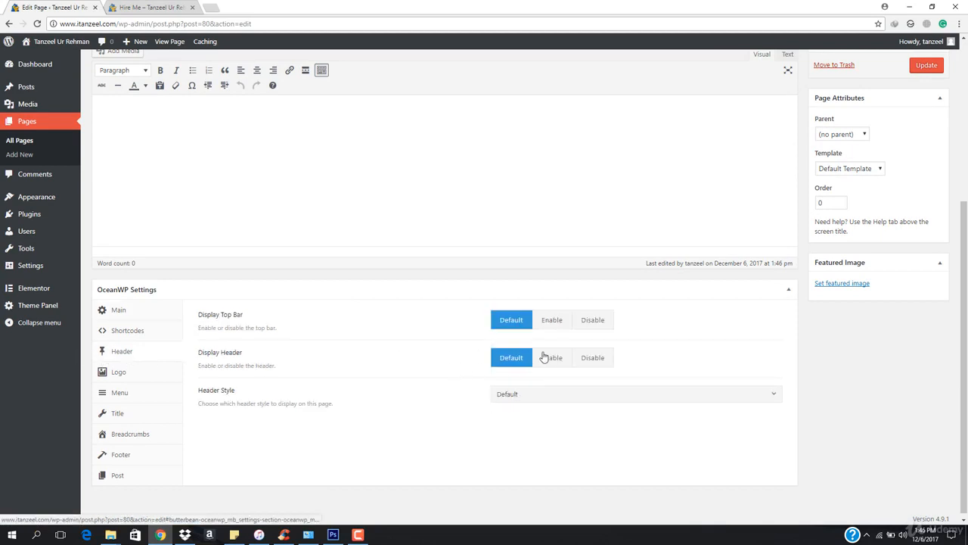
{"action": "left_click", "coordinate": [593, 394]}
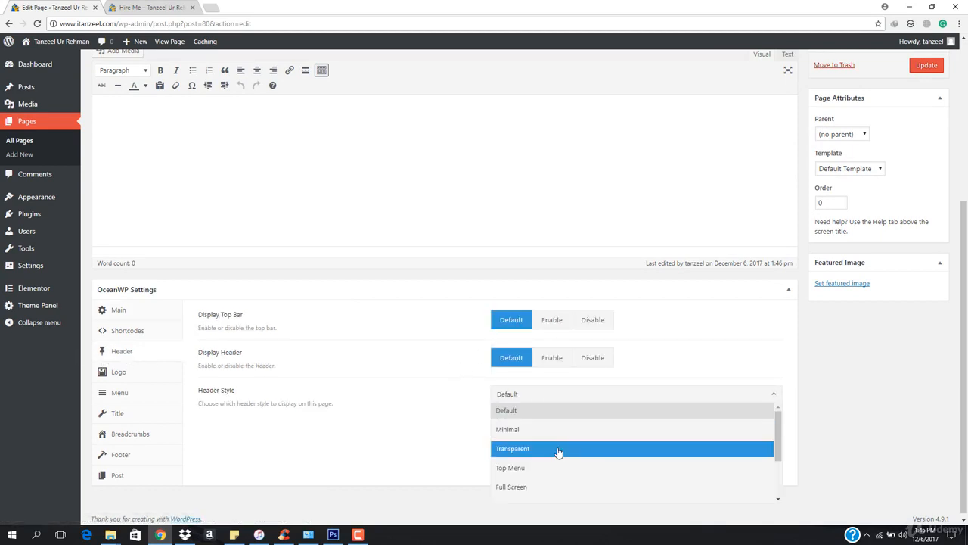
{"action": "left_click", "coordinate": [558, 449]}
{"action": "left_click", "coordinate": [927, 65]}
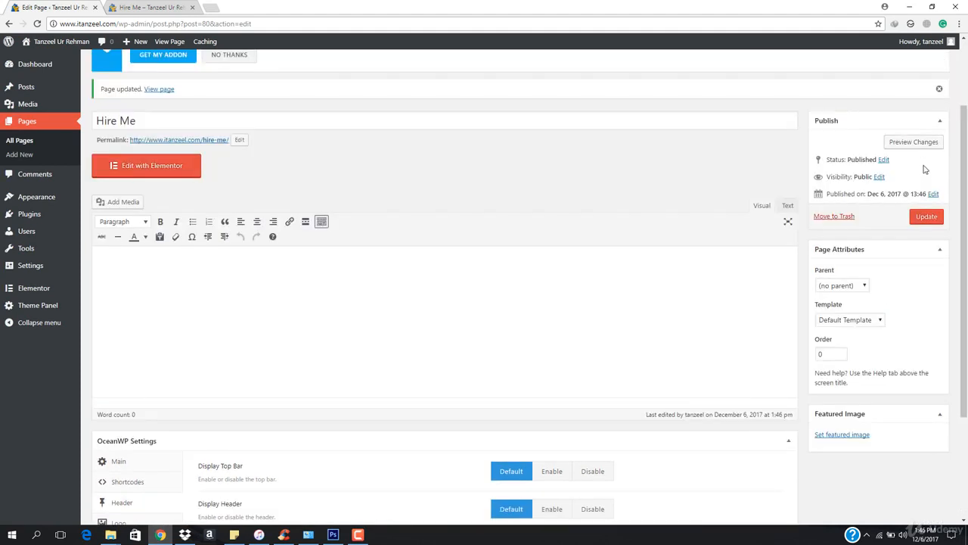
{"action": "left_click", "coordinate": [927, 221]}
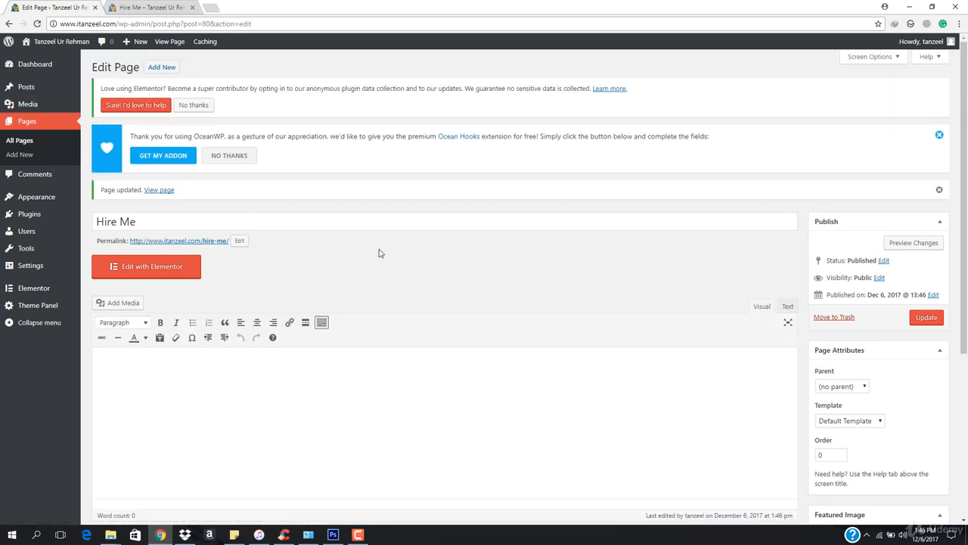
- Open the Hire Me page in the Elementor editor and close the live preview of the page
{"action": "left_click", "coordinate": [150, 269]}
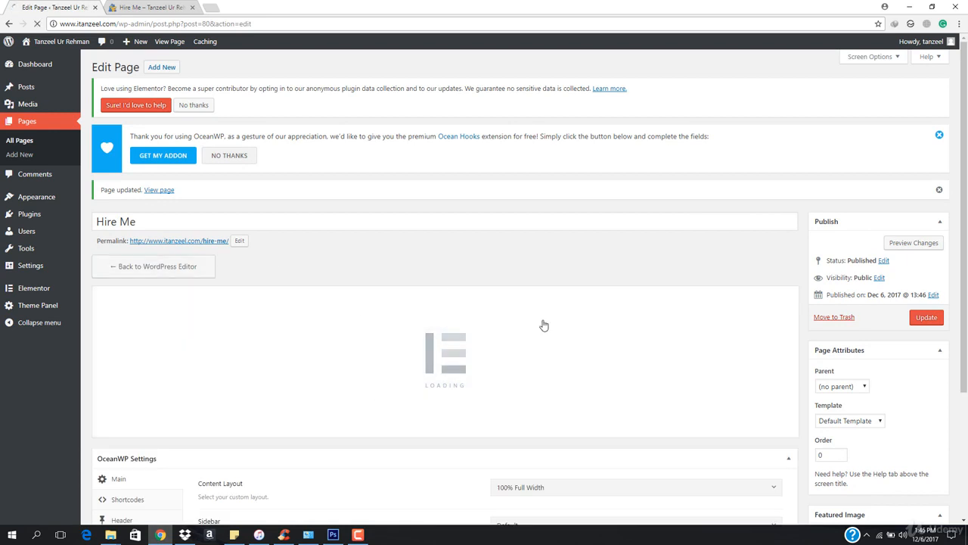
{"action": "left_click", "coordinate": [177, 6]}
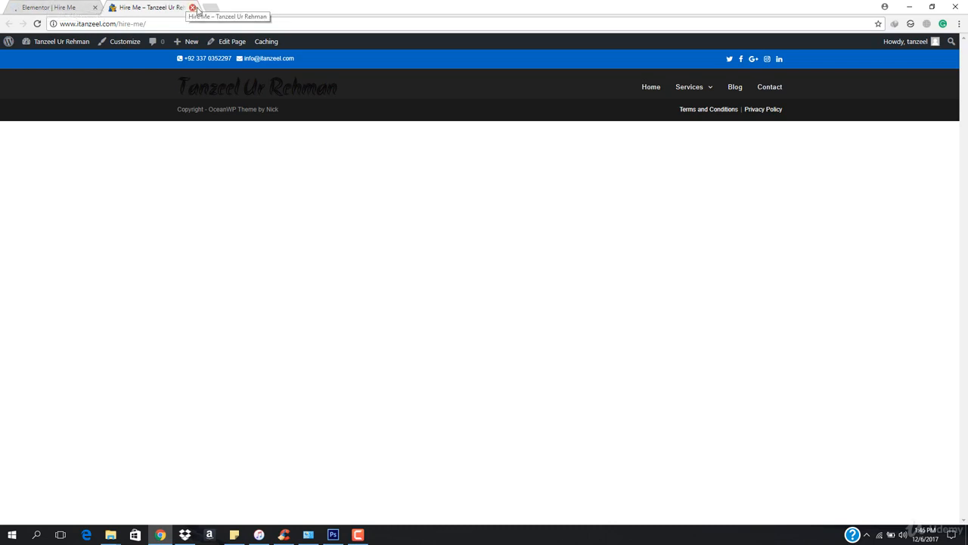
{"action": "left_click", "coordinate": [192, 8]}
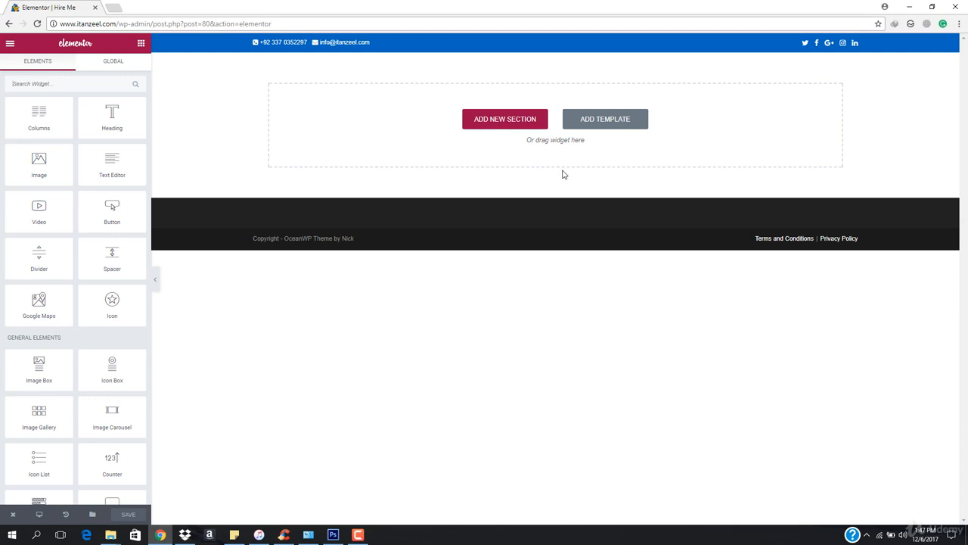
- Add a single-column section and use the laptop photo Untitled-1-copy-1.jpg from the media library as its classic background image
{"action": "left_click", "coordinate": [511, 121]}
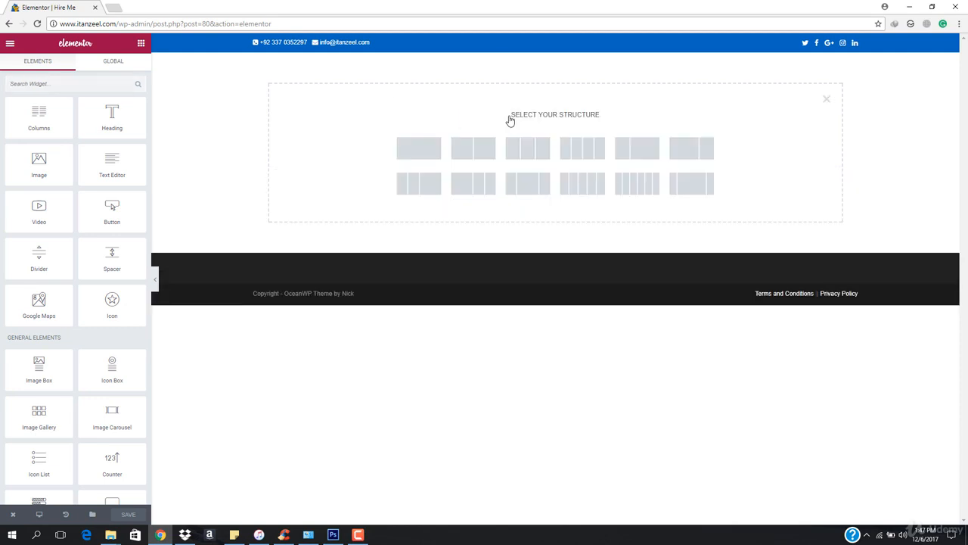
{"action": "left_click", "coordinate": [440, 145]}
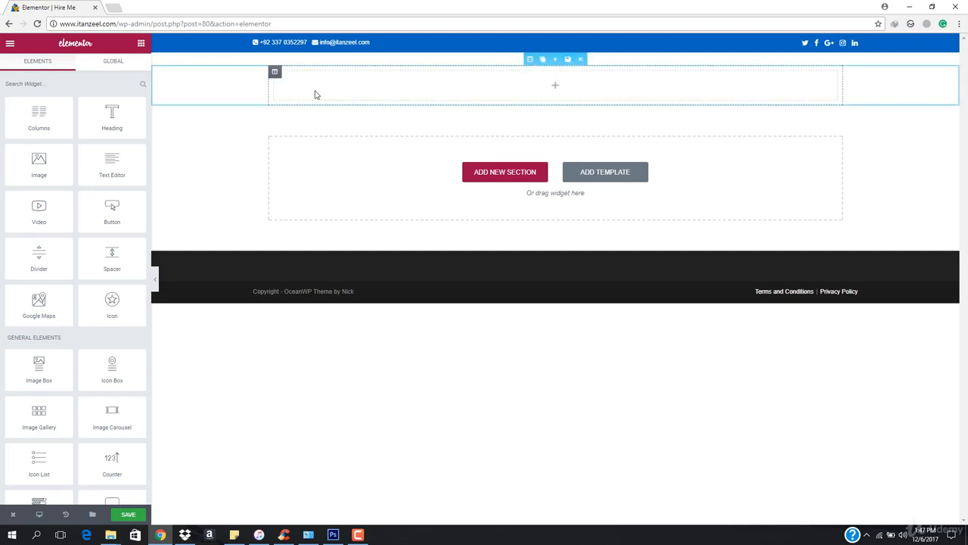
{"action": "left_click", "coordinate": [530, 59]}
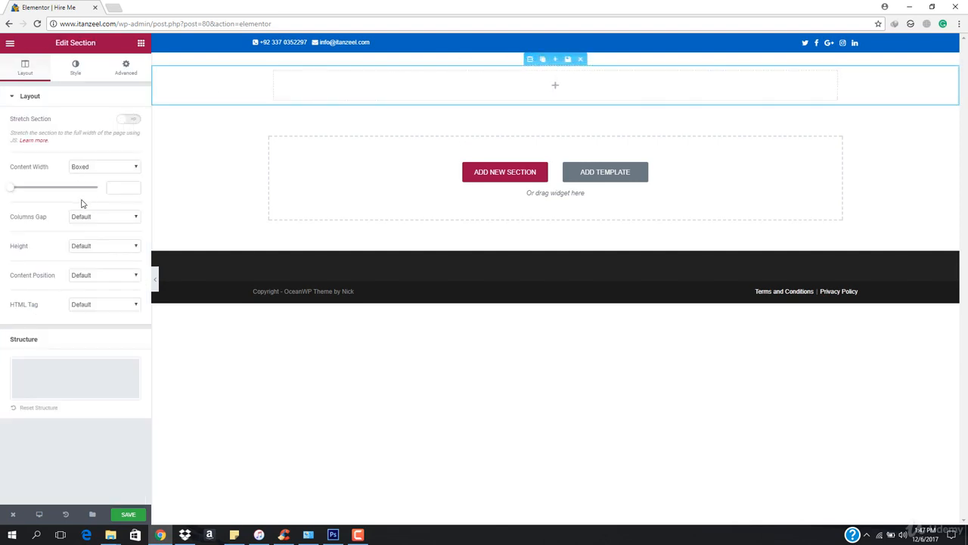
{"action": "left_click", "coordinate": [74, 69]}
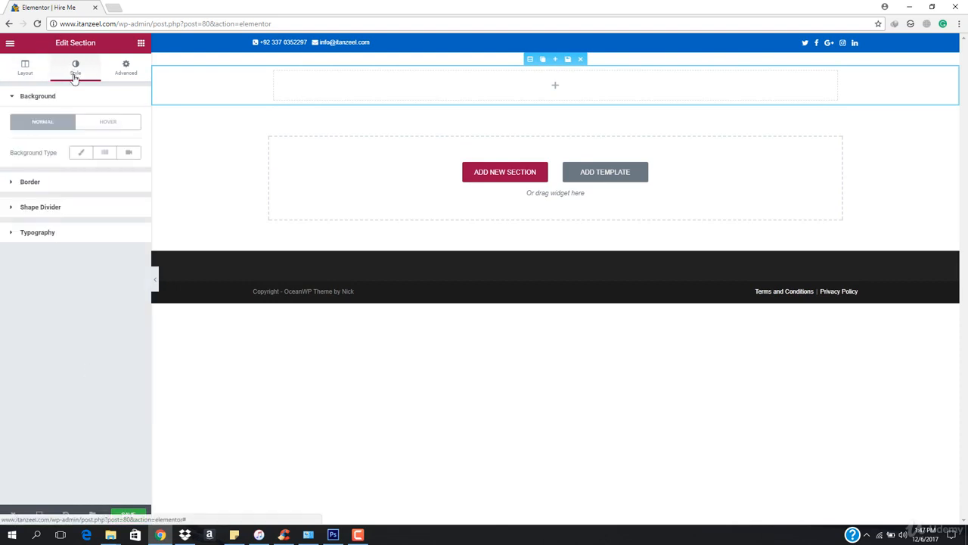
{"action": "double_click", "coordinate": [80, 153]}
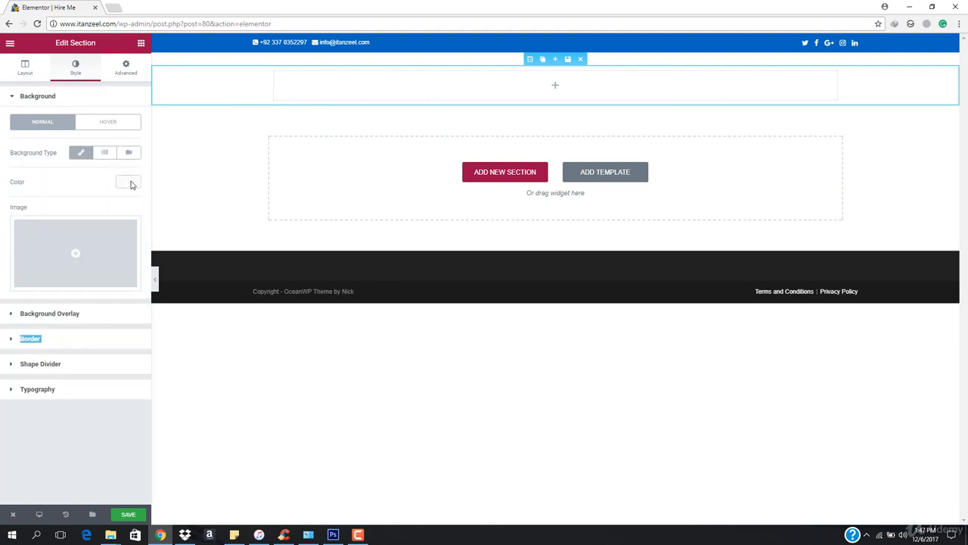
{"action": "left_click", "coordinate": [74, 265]}
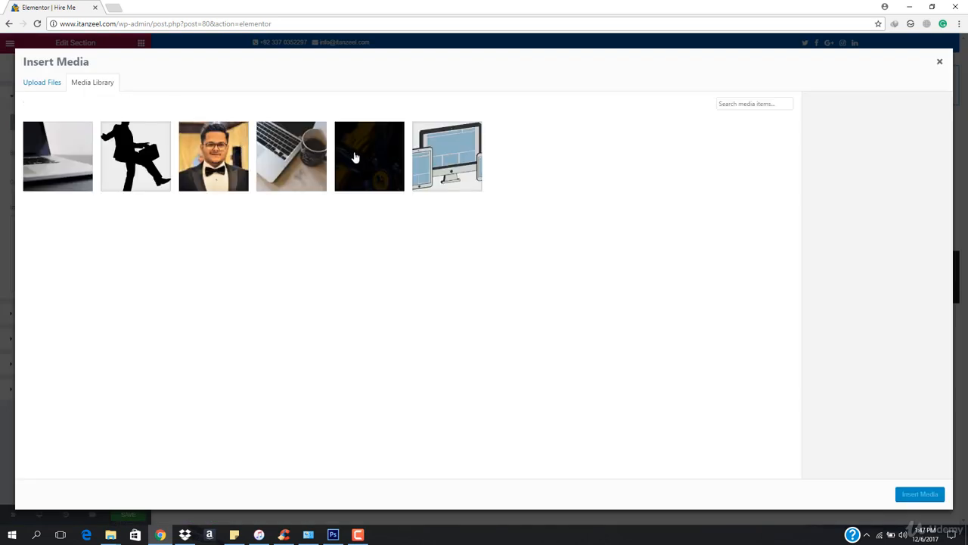
{"action": "left_click", "coordinate": [71, 157]}
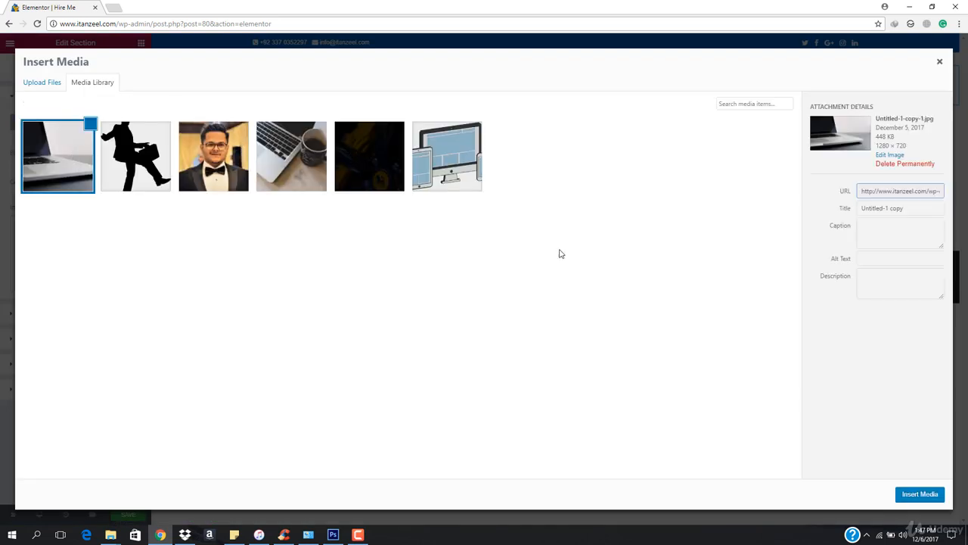
{"action": "left_click", "coordinate": [923, 496]}
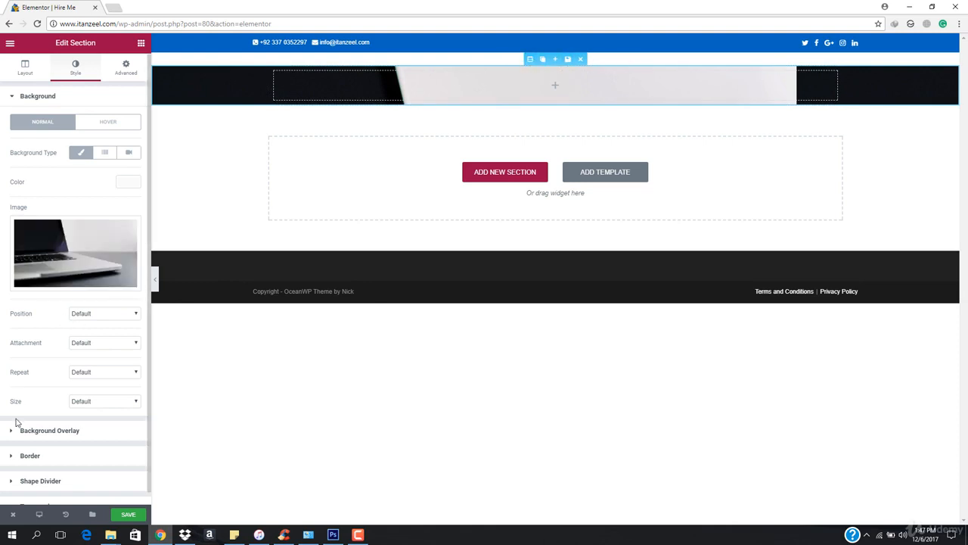
- Set the section's background image attachment to Fixed and its size to Cover
{"action": "scroll", "coordinate": [35, 458], "scroll_direction": "down", "scroll_amount": 1}
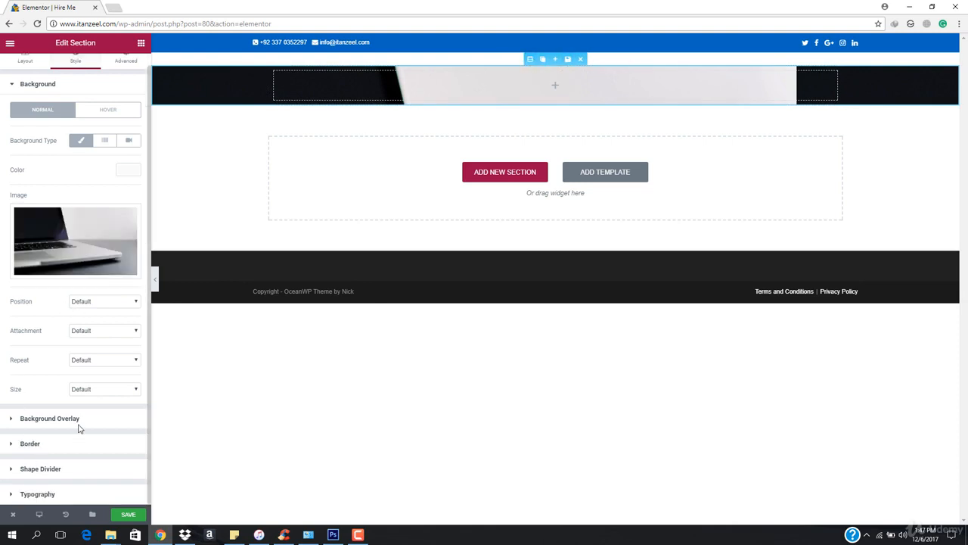
{"action": "left_click", "coordinate": [105, 302]}
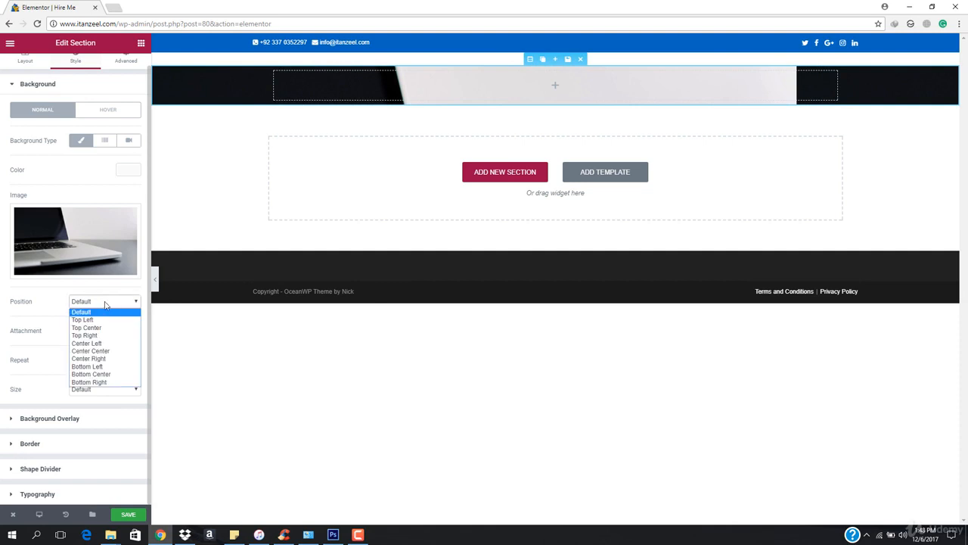
{"action": "left_click", "coordinate": [106, 304]}
{"action": "left_click", "coordinate": [106, 331]}
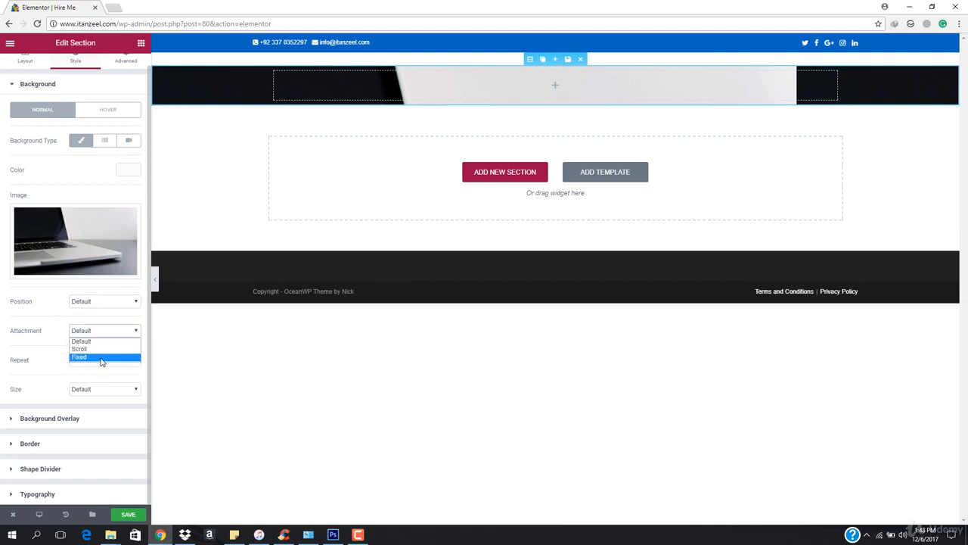
{"action": "left_click", "coordinate": [102, 357]}
{"action": "left_click", "coordinate": [101, 389]}
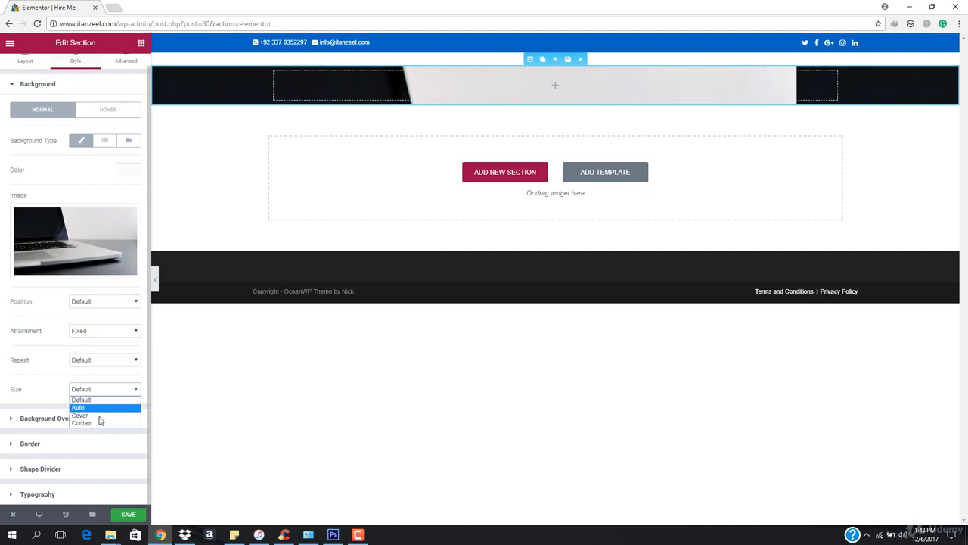
{"action": "left_click", "coordinate": [99, 415]}
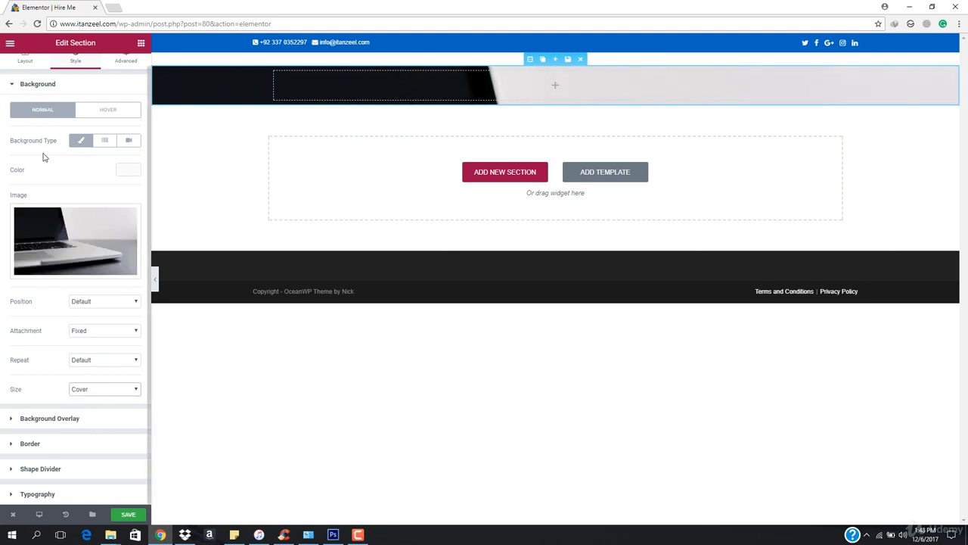
- Add a classic background overlay to the section in blue #38afe2 with an opacity of 0.69
{"action": "left_click", "coordinate": [81, 421]}
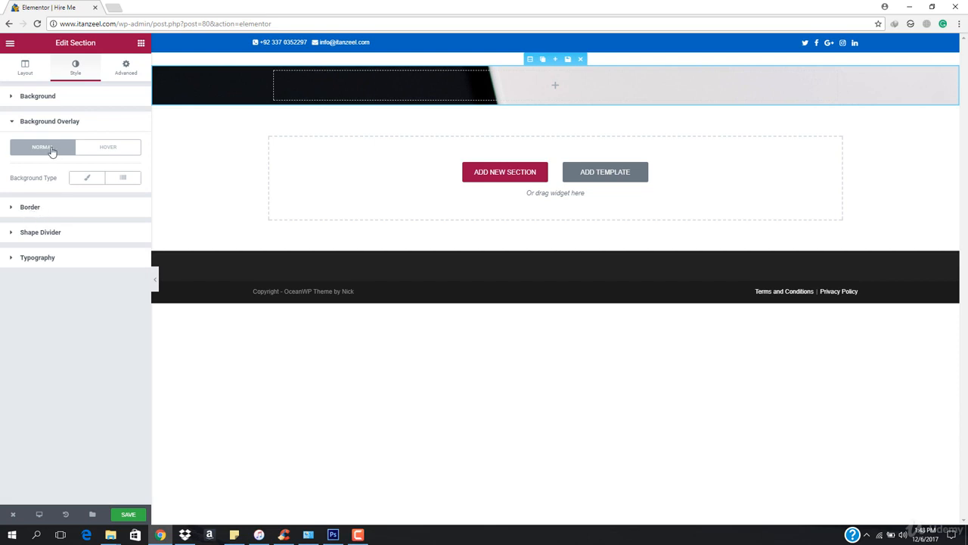
{"action": "left_click", "coordinate": [87, 181]}
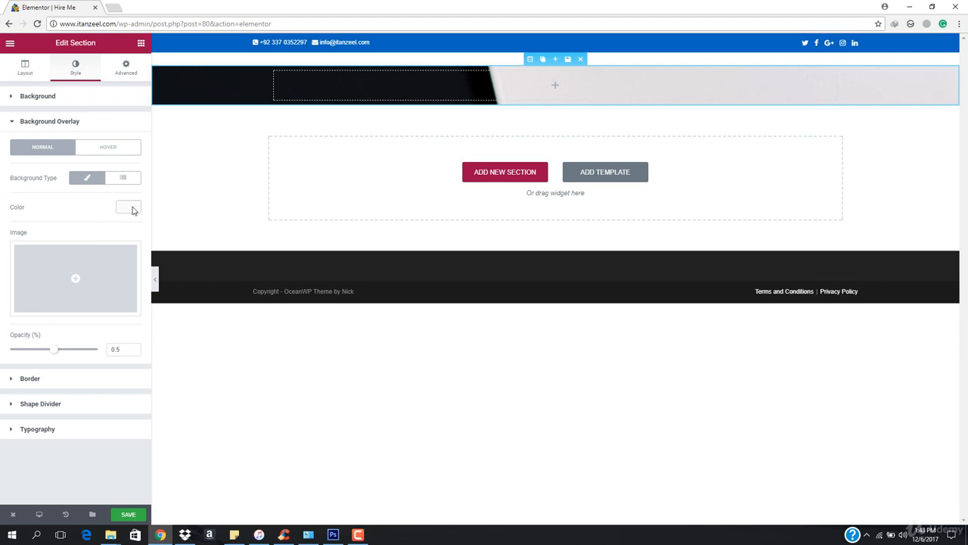
{"action": "left_click", "coordinate": [131, 210]}
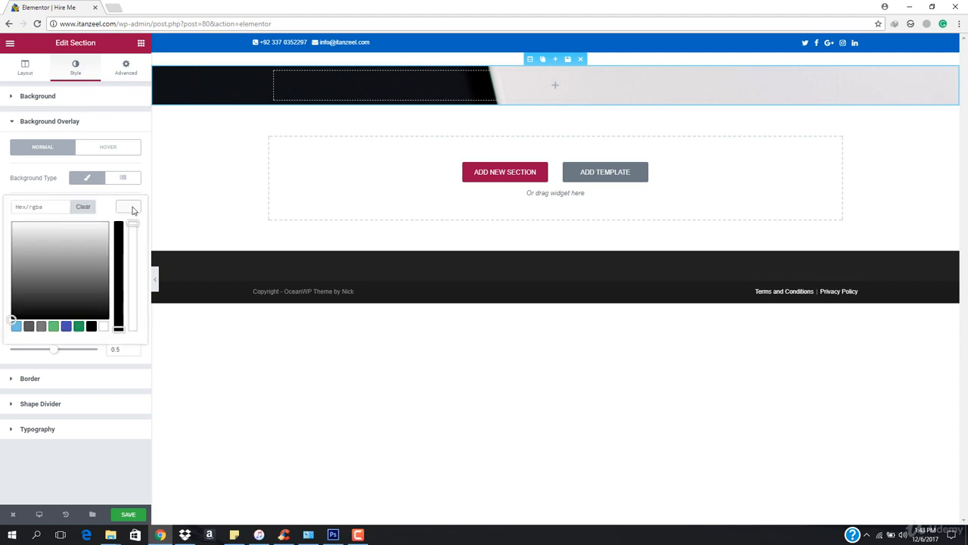
{"action": "left_click", "coordinate": [16, 327]}
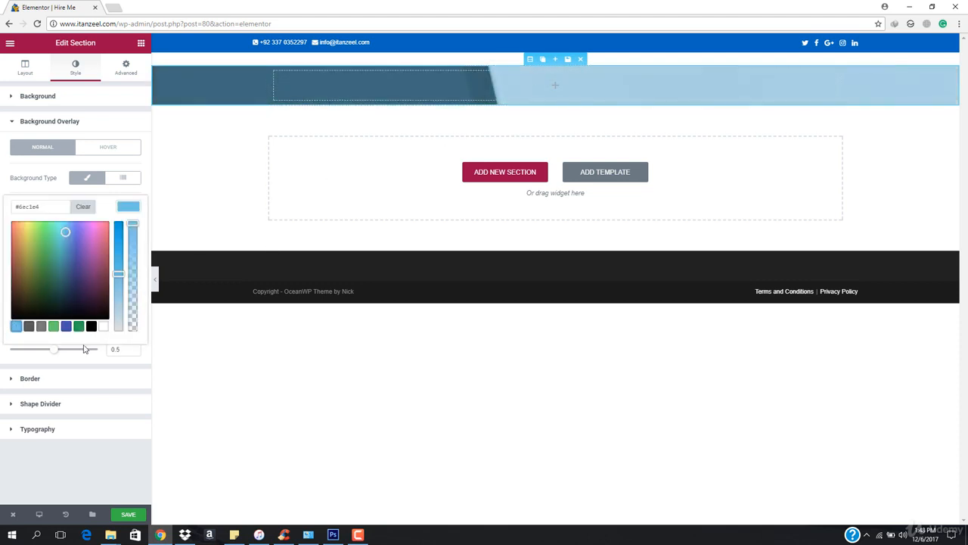
{"action": "left_click_drag", "start_coordinate": [54, 353], "coordinate": [69, 353]}
{"action": "left_click_drag", "start_coordinate": [118, 277], "coordinate": [126, 258]}
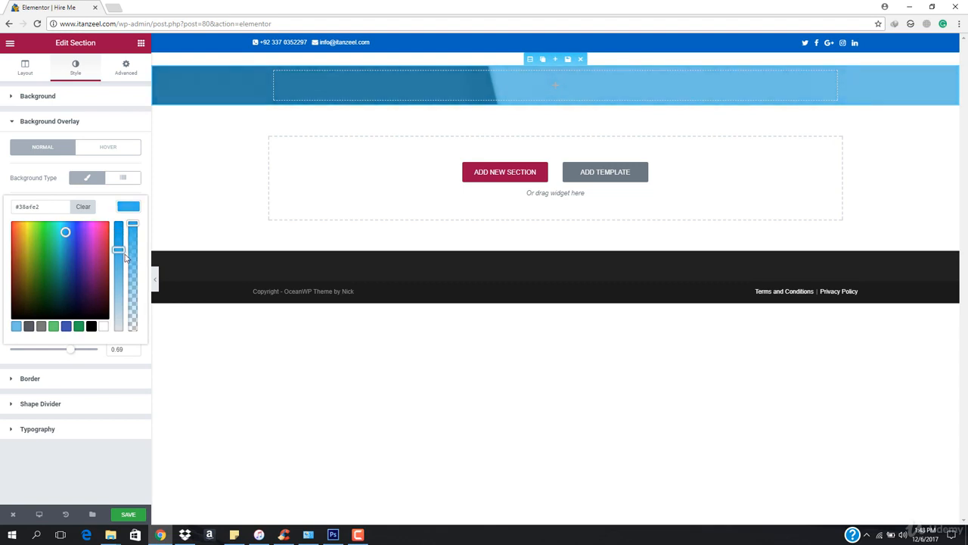
{"action": "left_click", "coordinate": [131, 210]}
{"action": "left_click", "coordinate": [87, 178]}
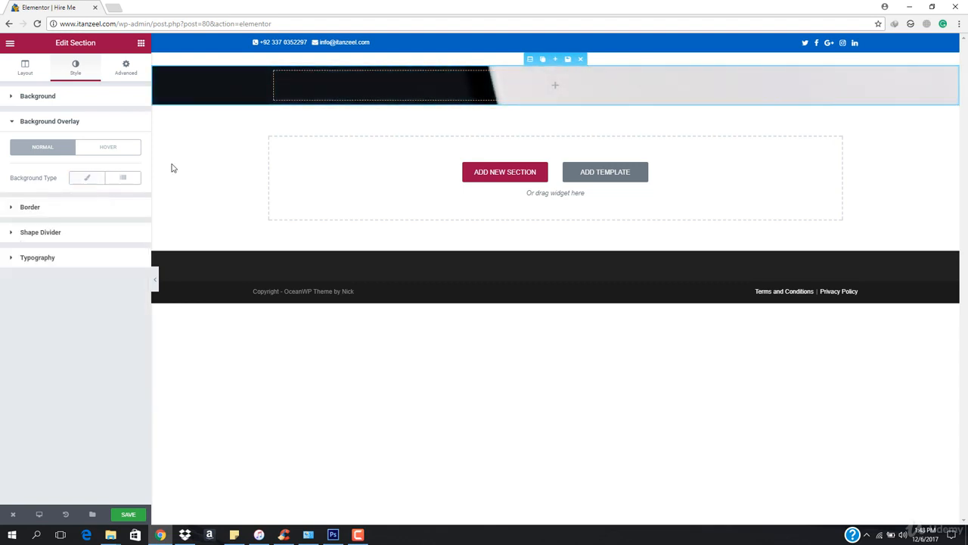
{"action": "left_click", "coordinate": [87, 180]}
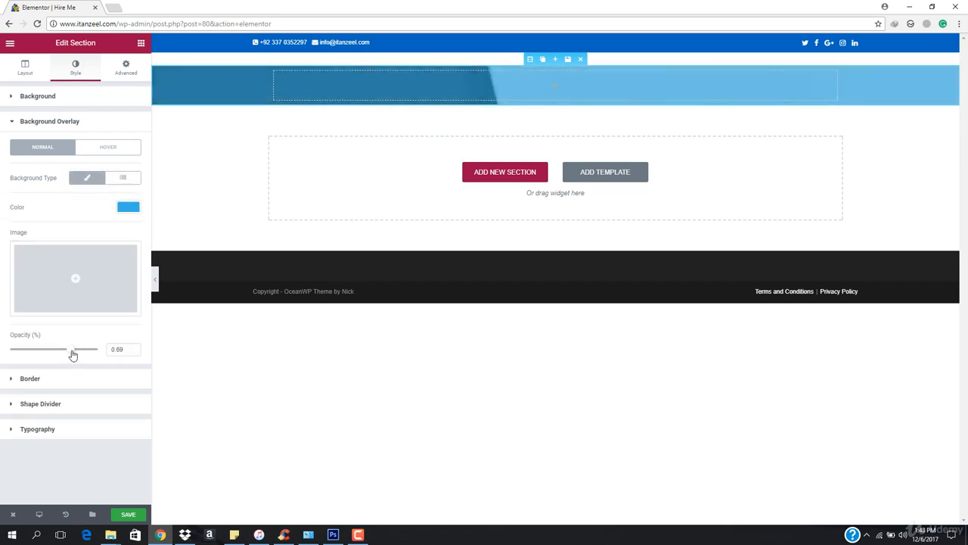
- Set the section's height to Min Height with a minimum of 300 px and preview the page without the editing panel
{"action": "left_click", "coordinate": [25, 68]}
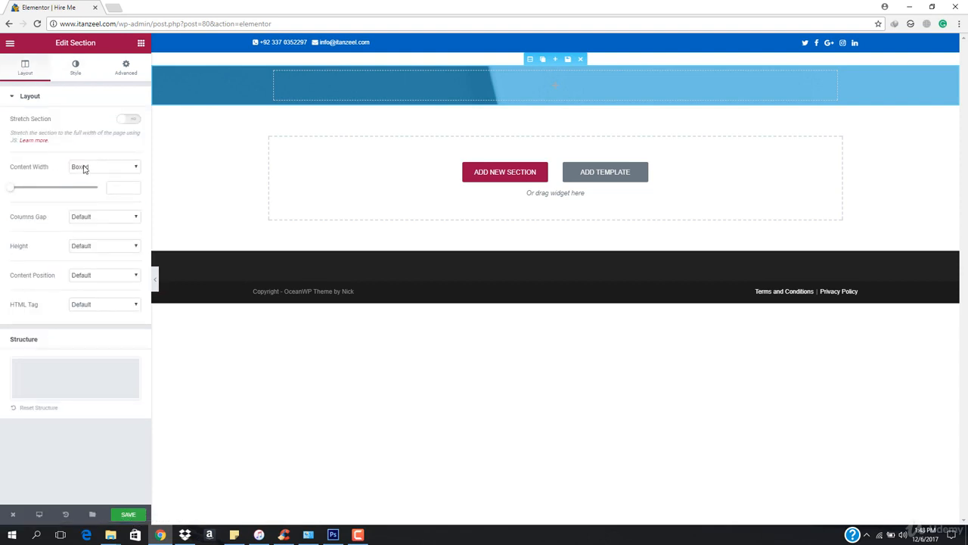
{"action": "left_click", "coordinate": [88, 250]}
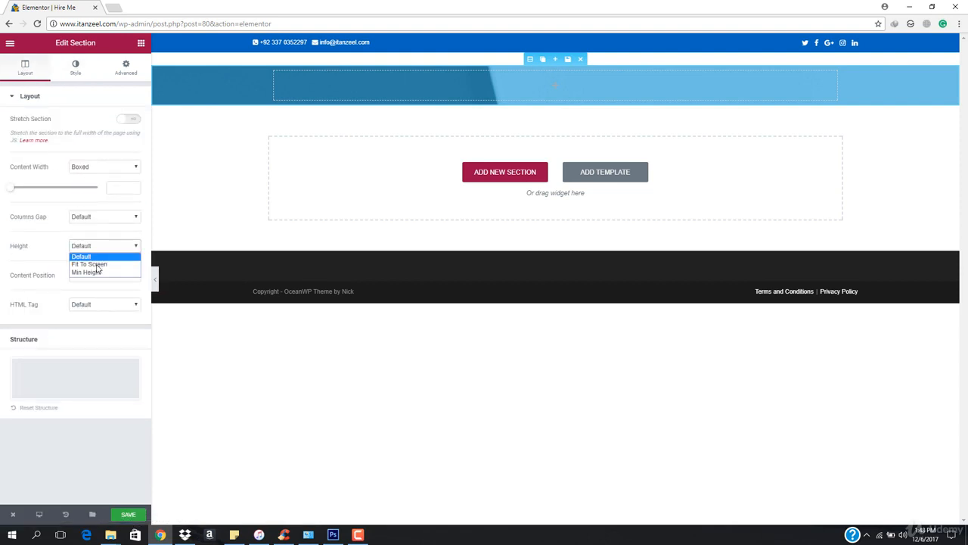
{"action": "left_click", "coordinate": [88, 271]}
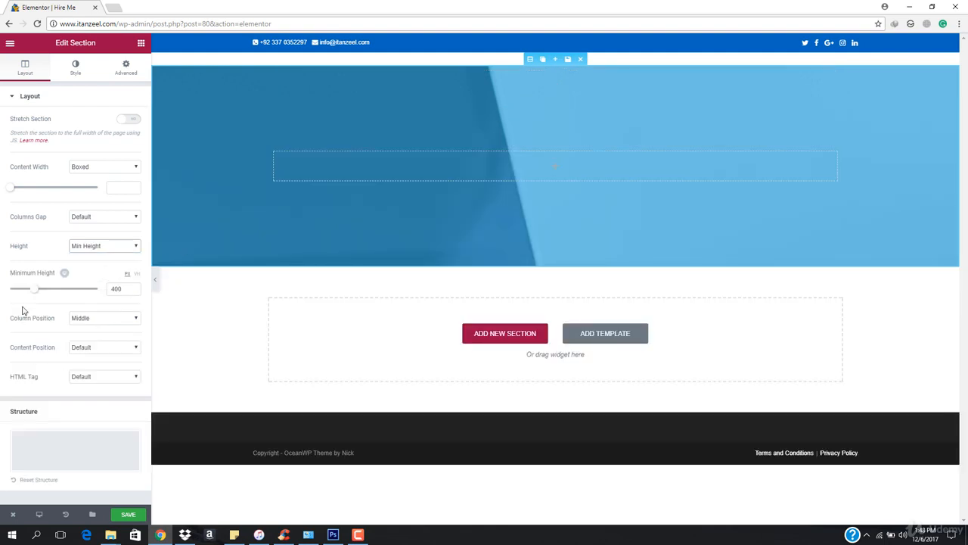
{"action": "left_click_drag", "start_coordinate": [33, 292], "coordinate": [28, 294]}
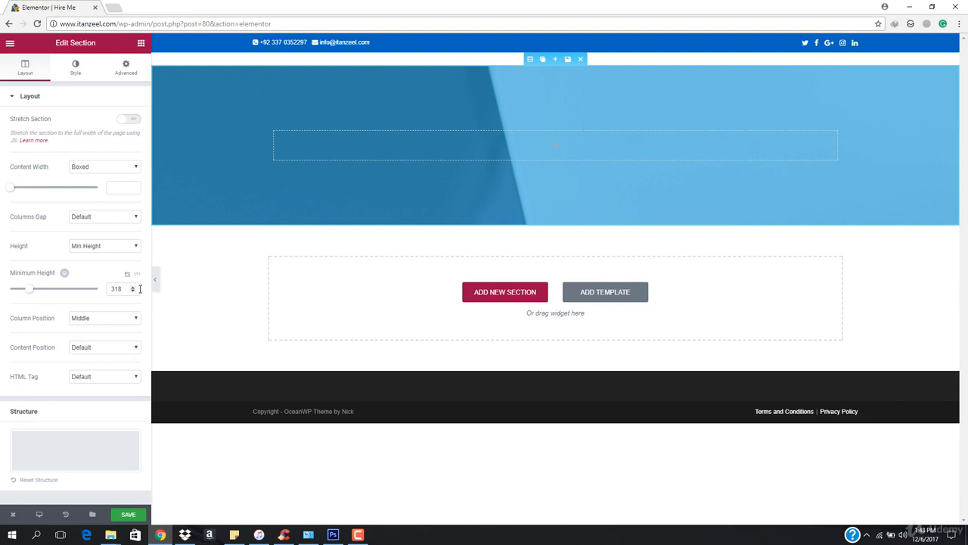
{"action": "key", "text": "BackSpace"}
{"action": "key", "text": "BackSpace"}
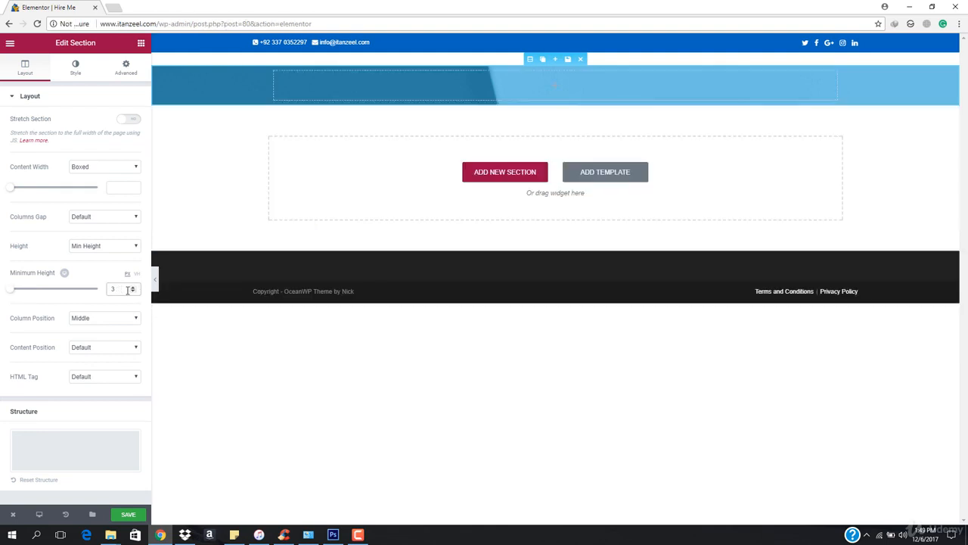
{"action": "type", "text": "00"}
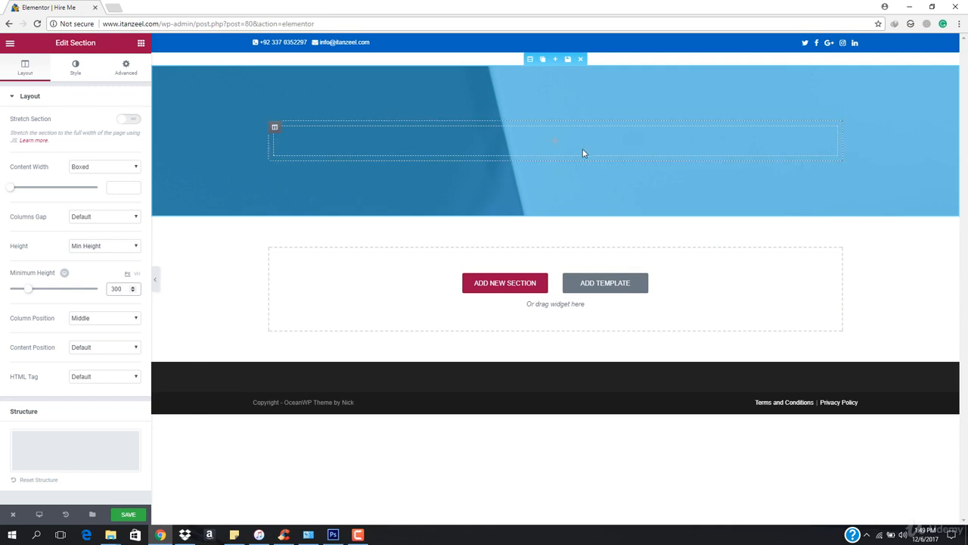
{"action": "left_click", "coordinate": [155, 279]}
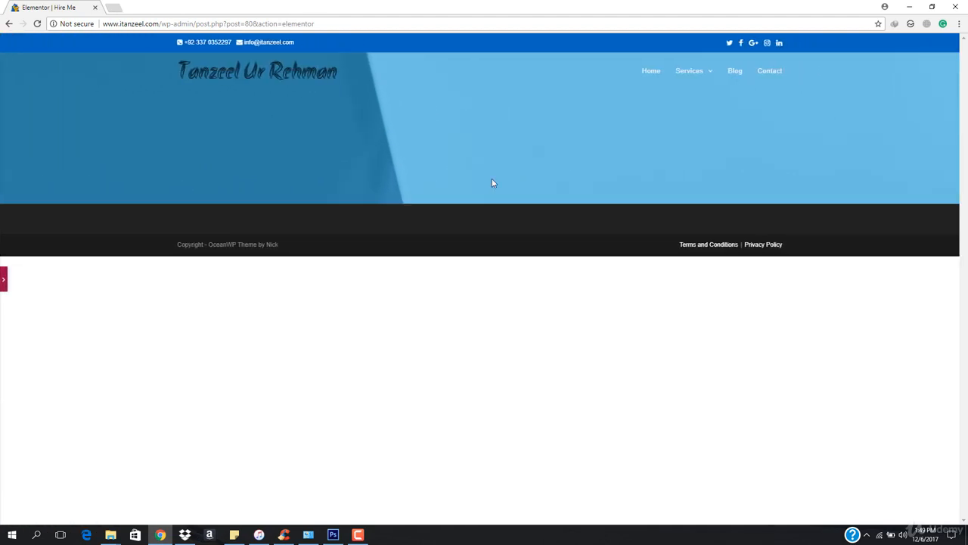
{"action": "left_click", "coordinate": [4, 281]}
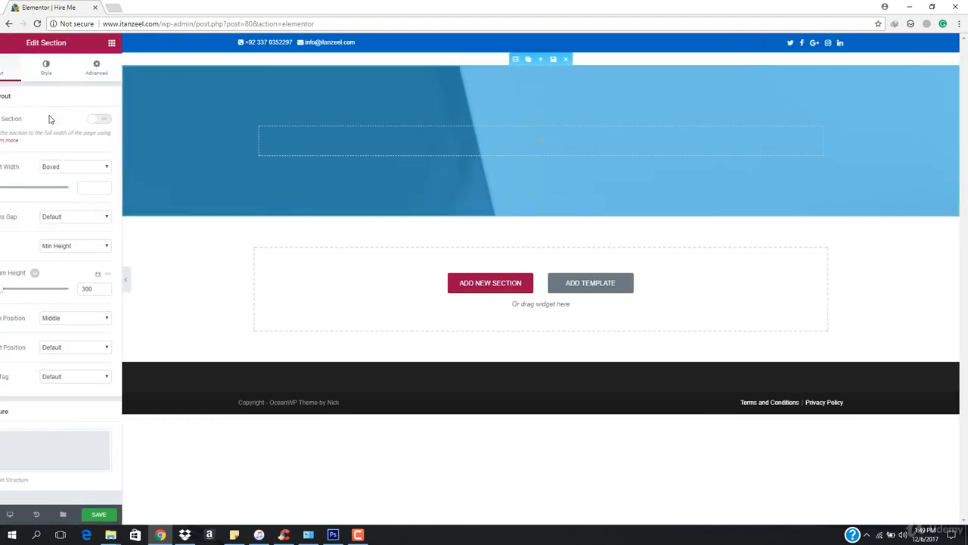
{"action": "left_click", "coordinate": [76, 67]}
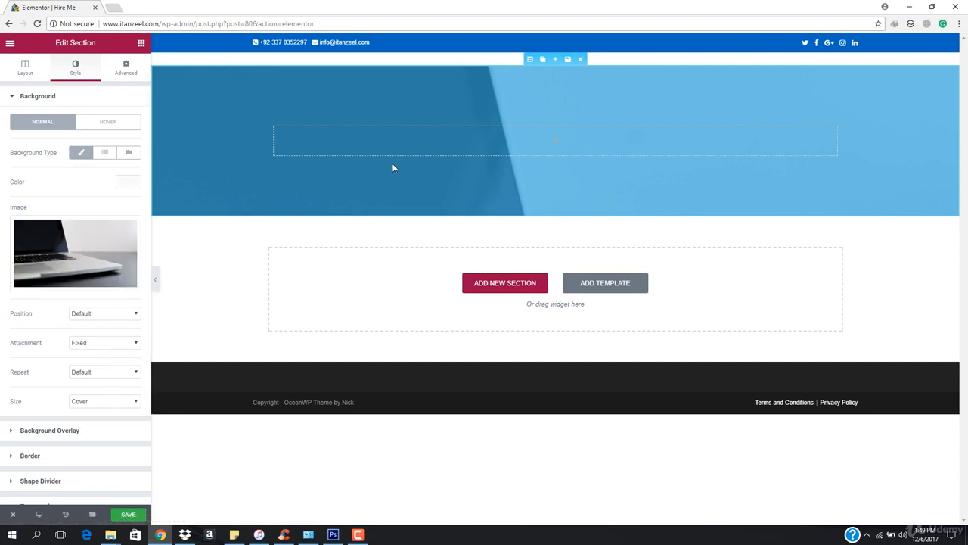
{"action": "left_click", "coordinate": [118, 318]}
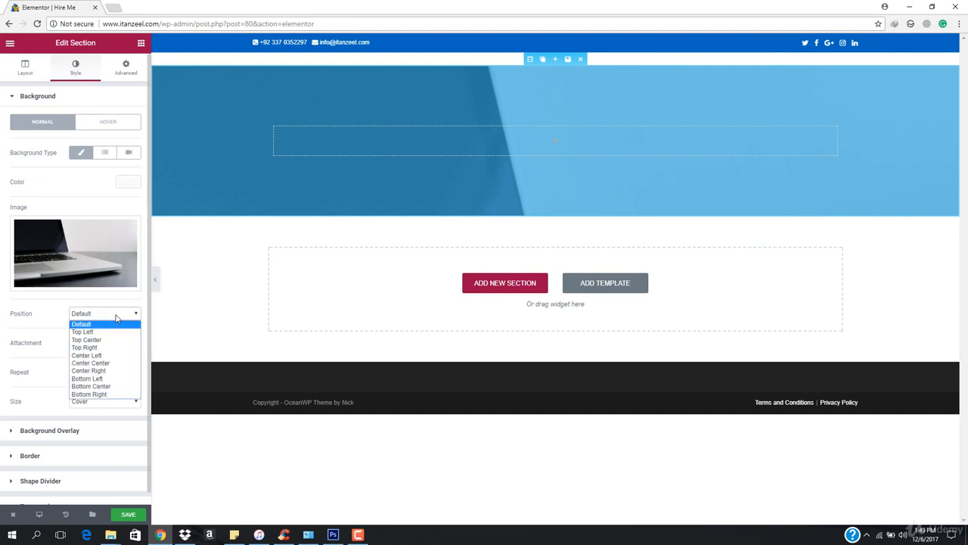
{"action": "left_click", "coordinate": [117, 319]}
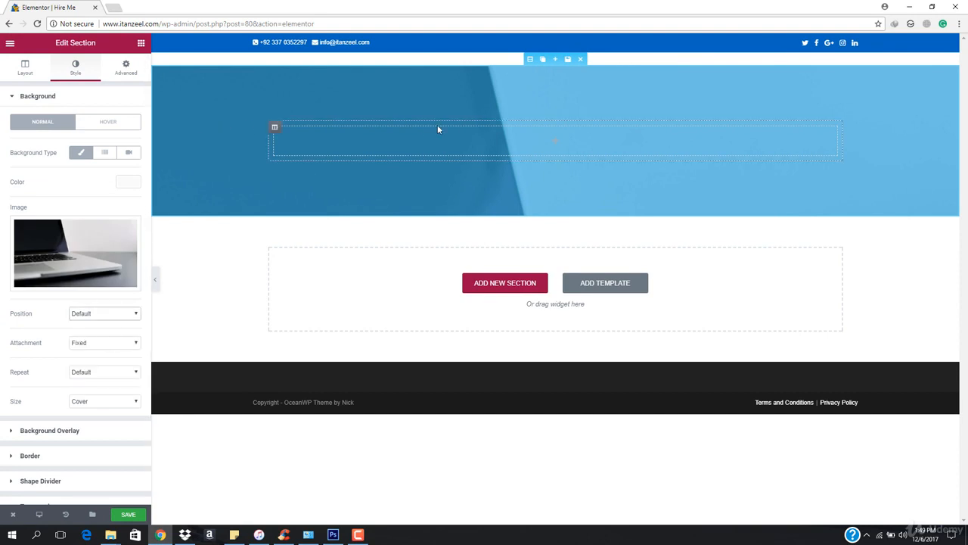
{"action": "left_click", "coordinate": [25, 66]}
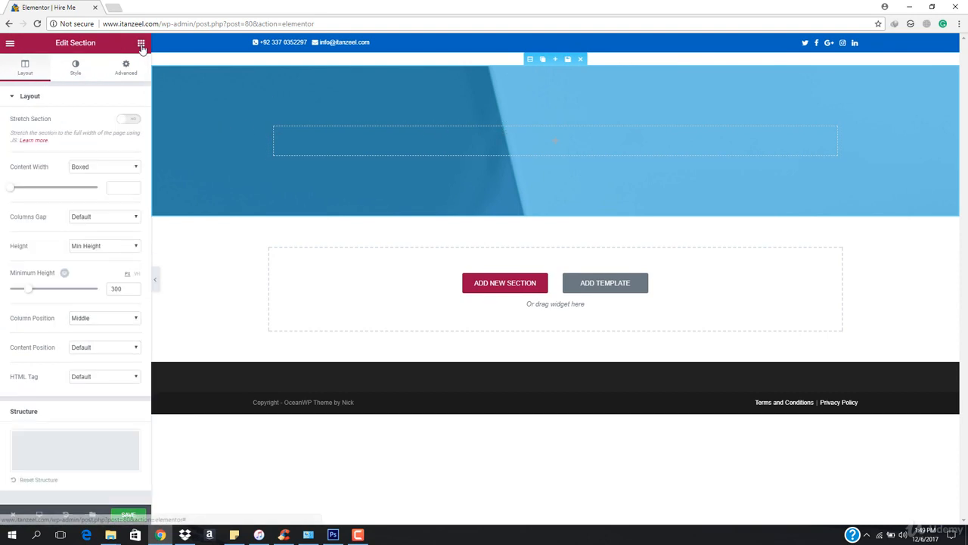
- Add a Heading widget to the section with the title "HIRE ME" and center it
{"action": "left_click", "coordinate": [141, 44]}
{"action": "left_click_drag", "start_coordinate": [112, 117], "coordinate": [564, 137]}
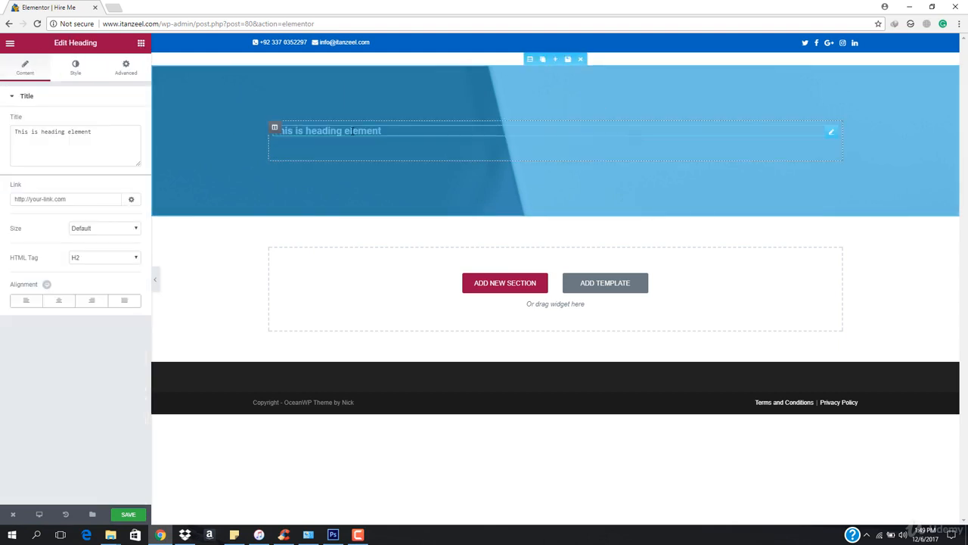
{"action": "double_click", "coordinate": [363, 131]}
{"action": "triple_click", "coordinate": [363, 131]}
{"action": "type", "text": "HIRE"}
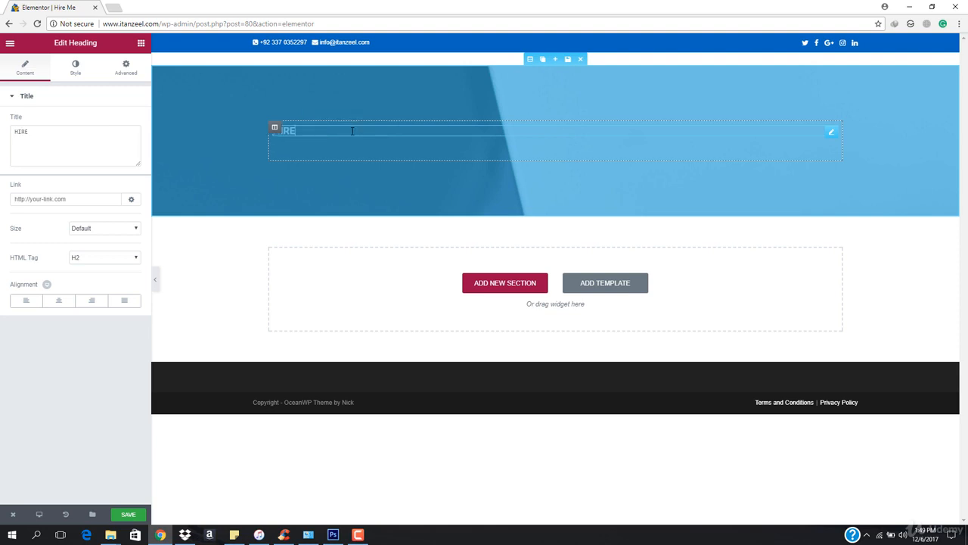
{"action": "type", "text": " ME"}
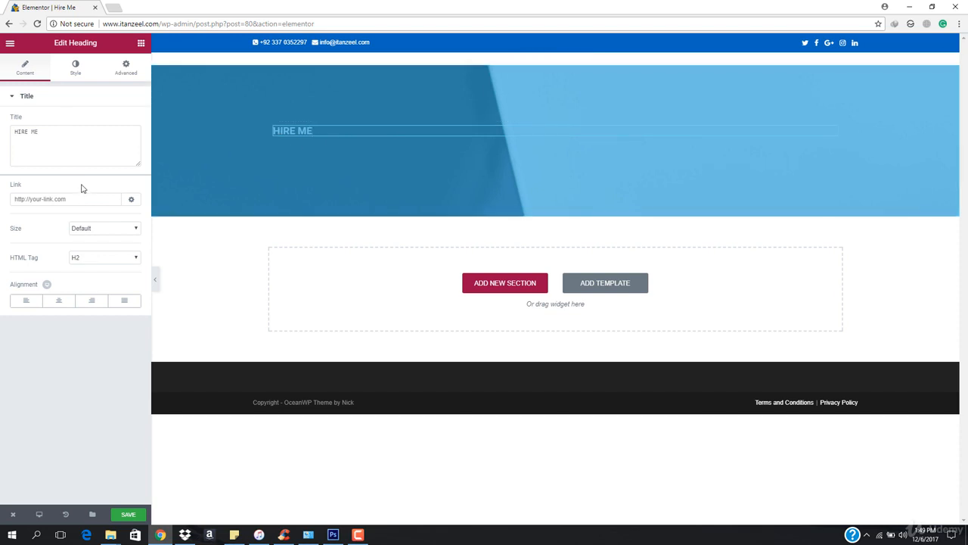
{"action": "left_click", "coordinate": [58, 302]}
- Set the HIRE ME heading's text color to white
{"action": "left_click", "coordinate": [75, 68]}
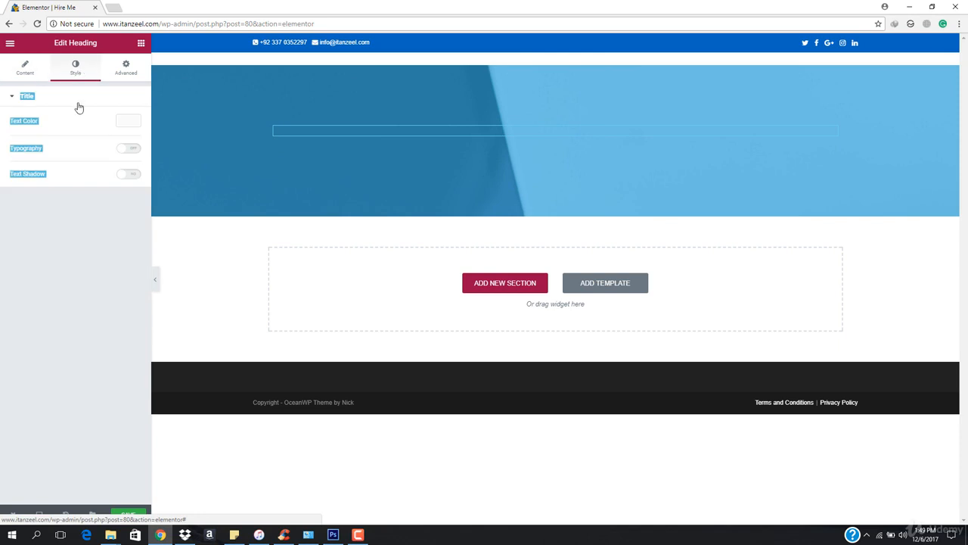
{"action": "left_click", "coordinate": [130, 123]}
{"action": "left_click", "coordinate": [34, 96]}
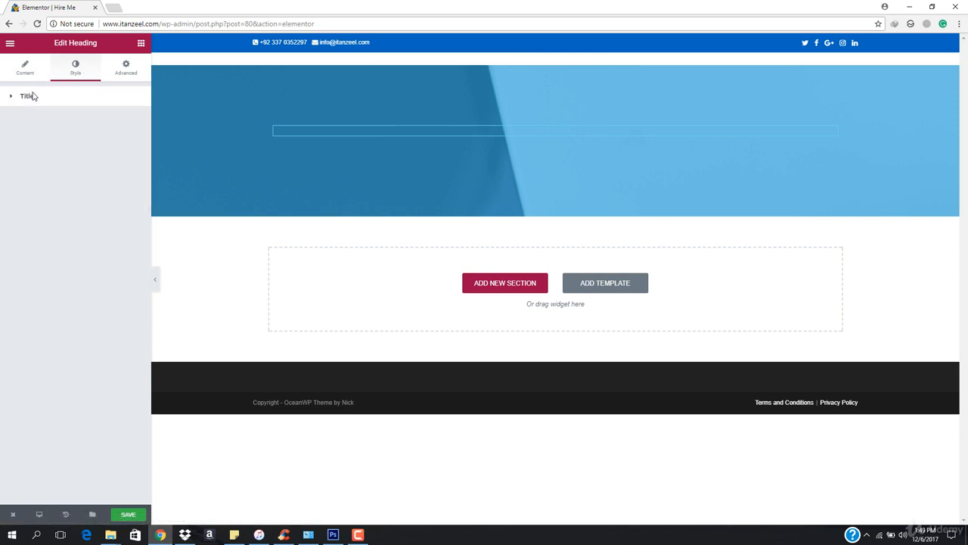
{"action": "left_click", "coordinate": [100, 99]}
{"action": "left_click", "coordinate": [128, 123]}
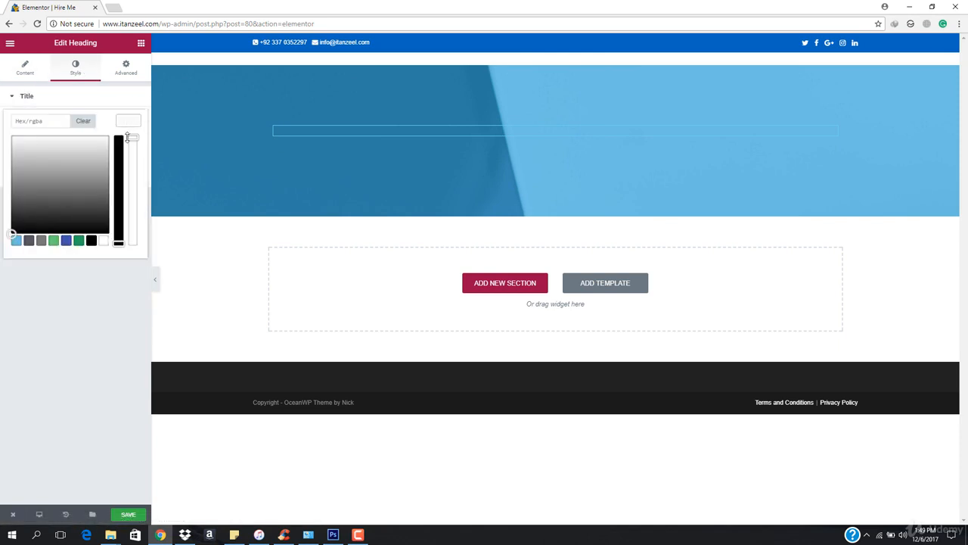
{"action": "left_click", "coordinate": [102, 242]}
{"action": "left_click", "coordinate": [125, 121]}
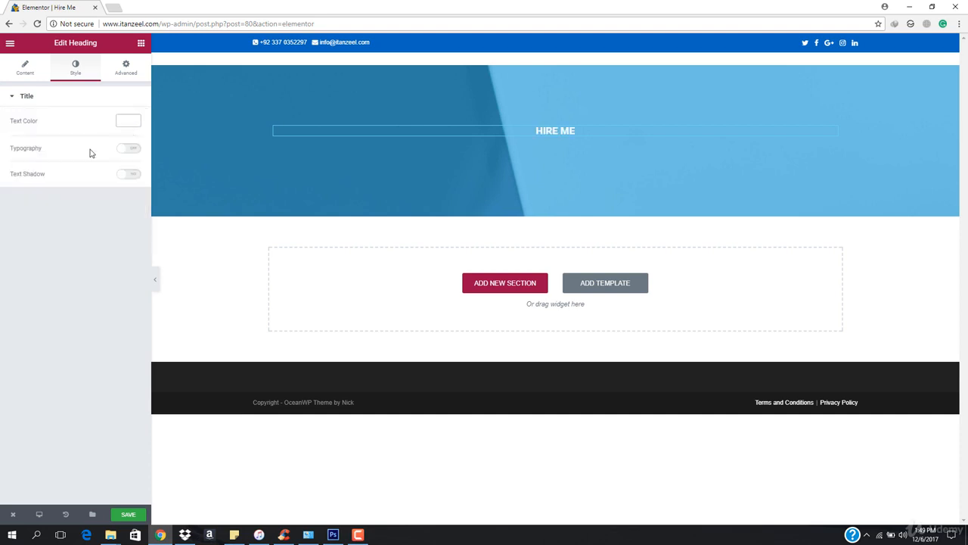
- Enable custom typography for the heading and set it to 114 px Open Sans with weight 300
{"action": "left_click", "coordinate": [133, 149]}
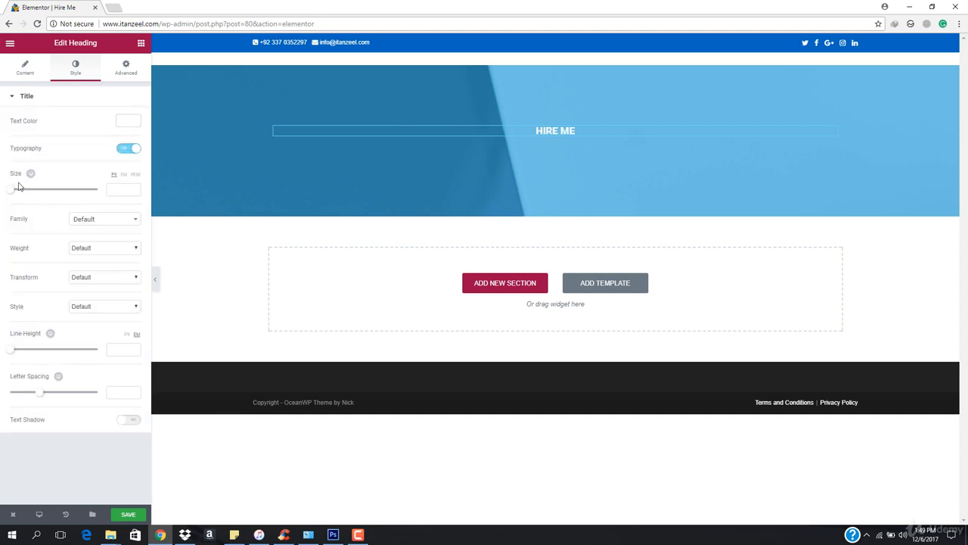
{"action": "left_click_drag", "start_coordinate": [32, 196], "coordinate": [59, 198]}
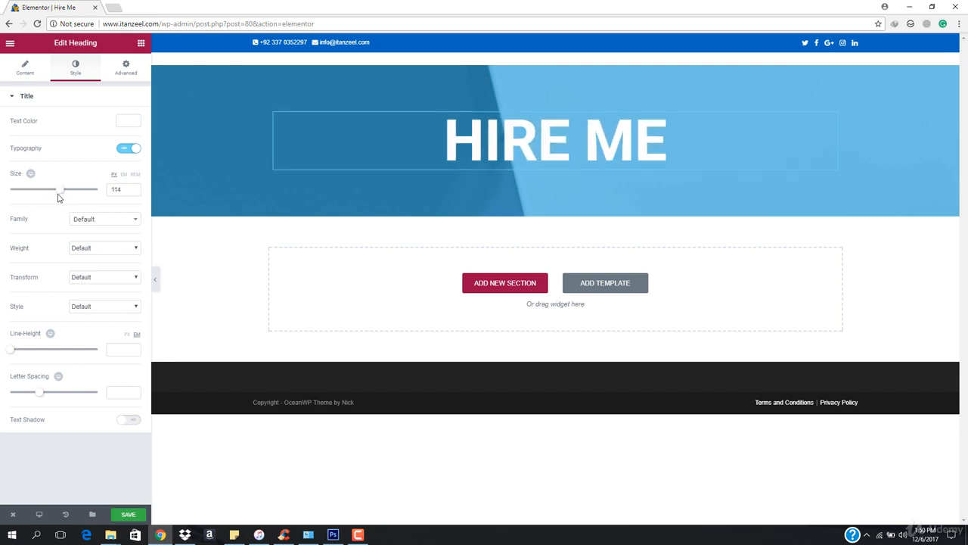
{"action": "left_click", "coordinate": [98, 221]}
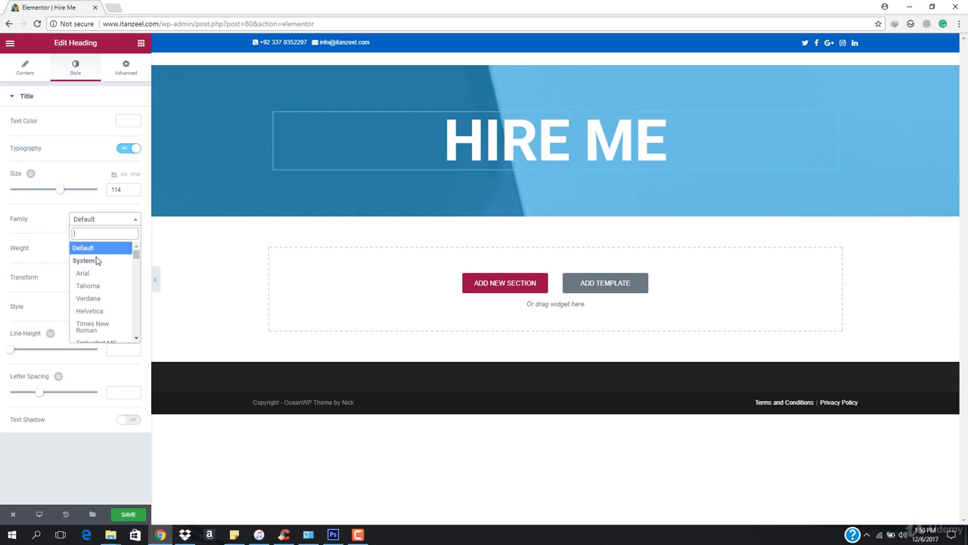
{"action": "type", "text": "open"}
{"action": "left_click", "coordinate": [96, 260]}
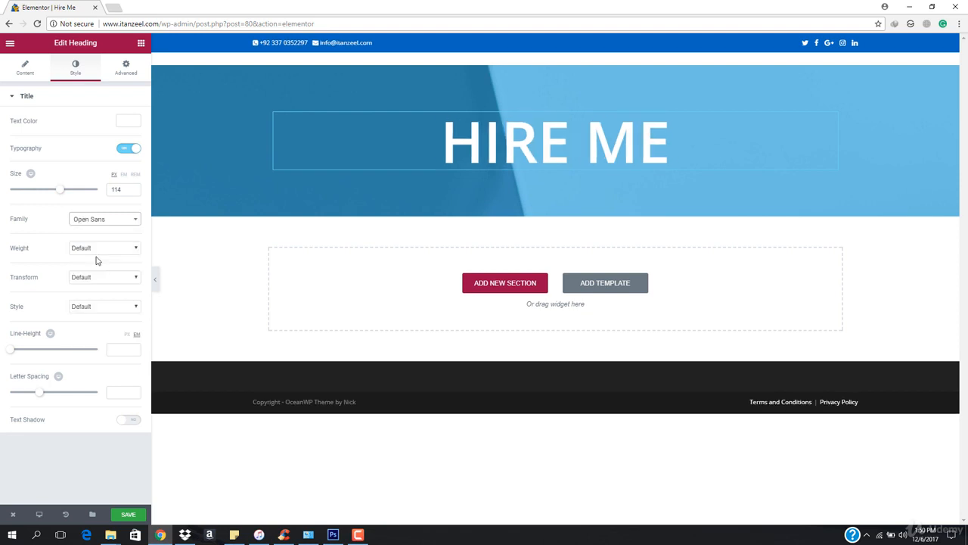
{"action": "left_click", "coordinate": [114, 248]}
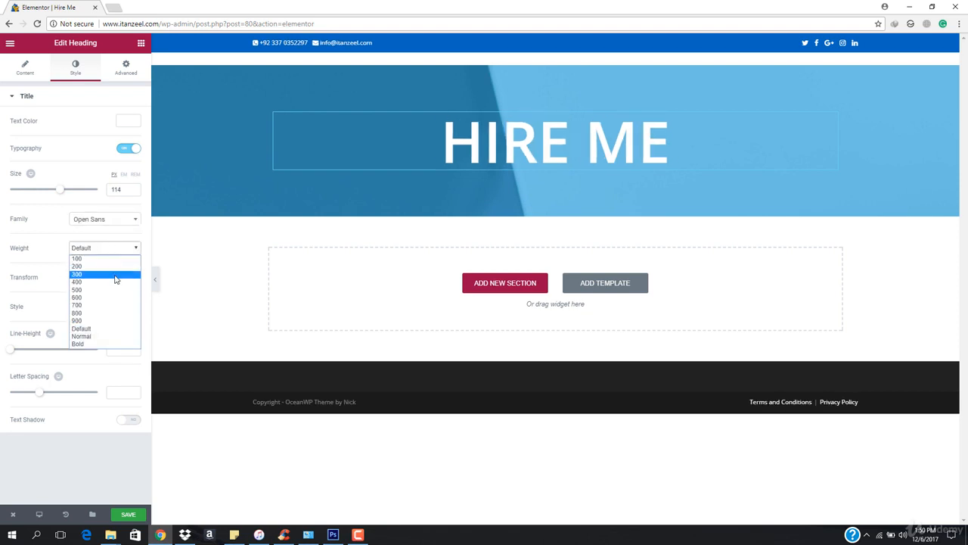
{"action": "left_click", "coordinate": [116, 279]}
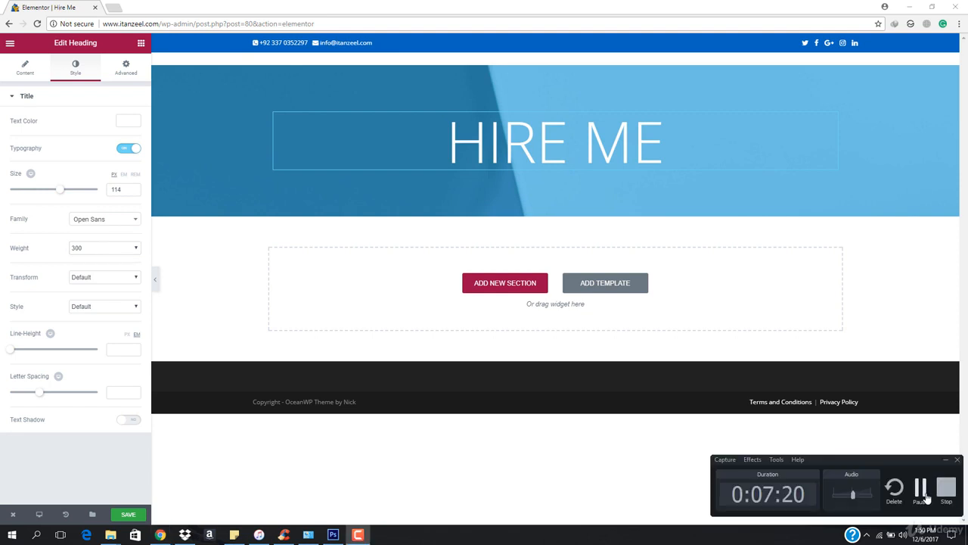
- Save the page after previewing it without the editing panel, and open a new browser tab
{"action": "left_click", "coordinate": [154, 282]}
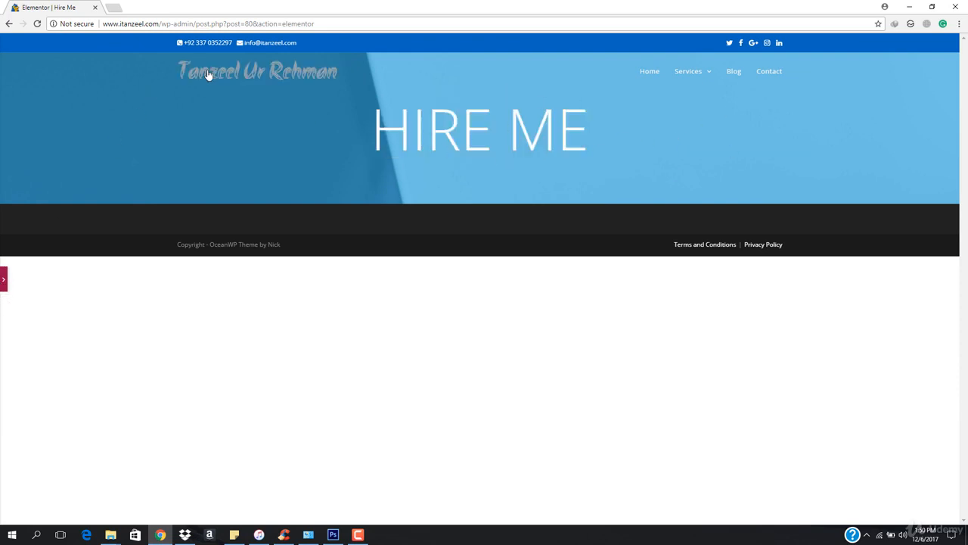
{"action": "left_click", "coordinate": [3, 279]}
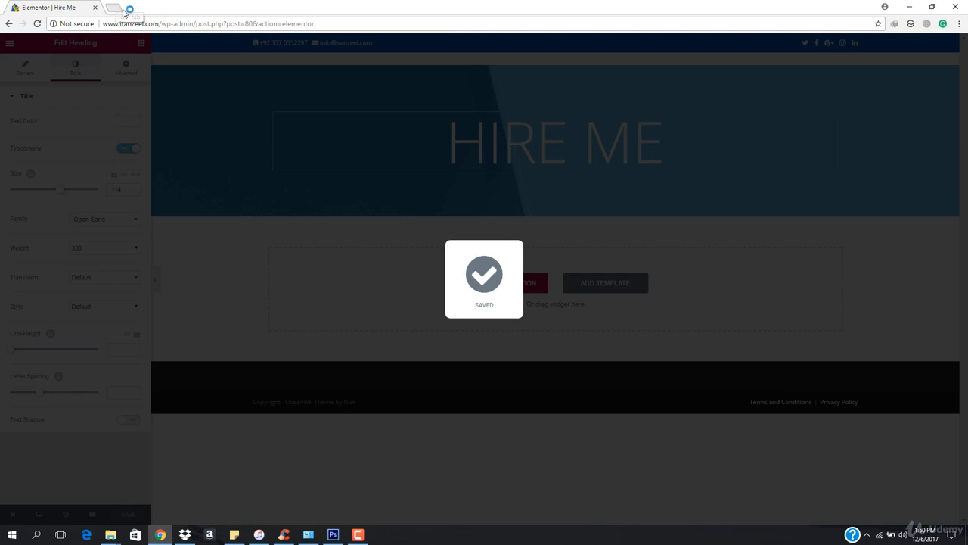
{"action": "left_click", "coordinate": [113, 7]}
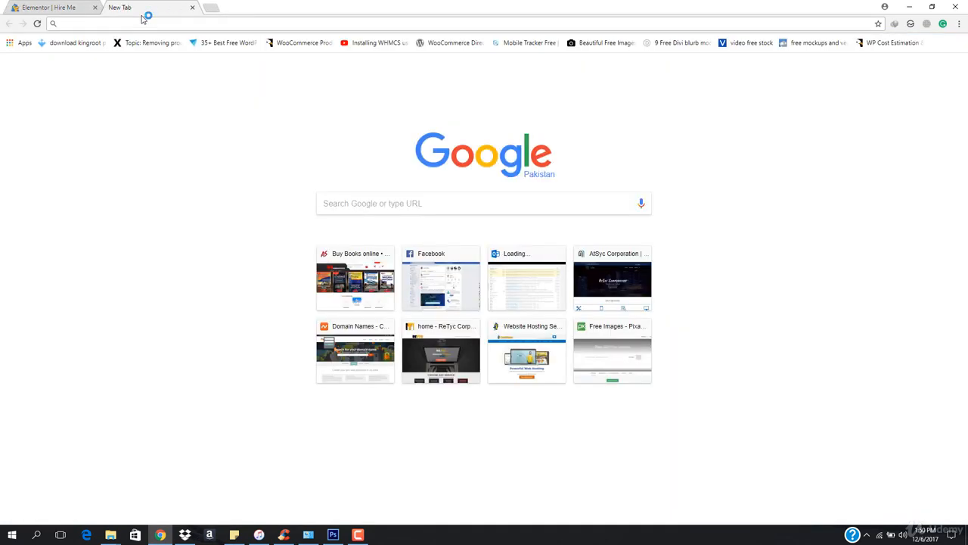
- Open the website's live Hire Me page in the new tab using the site's domain followed by /hire
{"action": "type", "text": "itanzeel.com"}
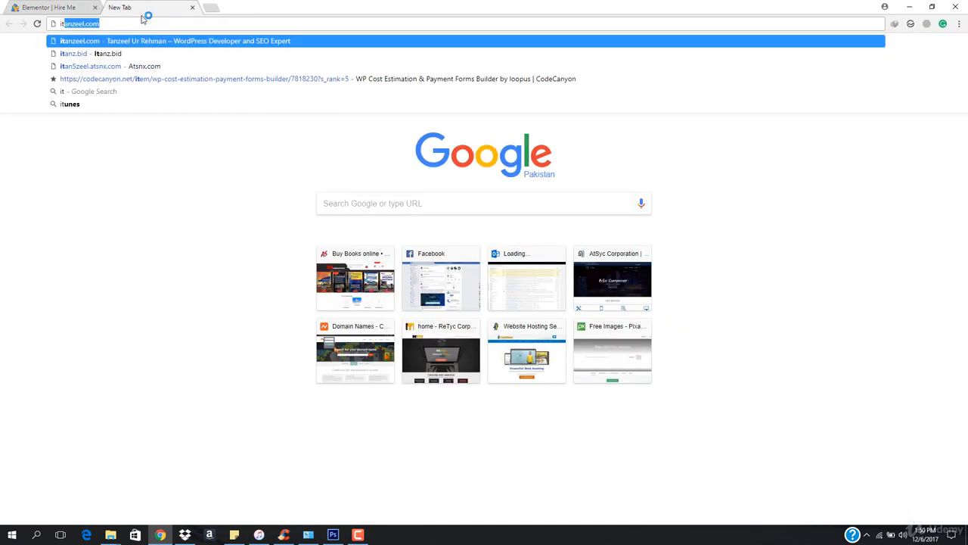
{"action": "key", "text": "Right"}
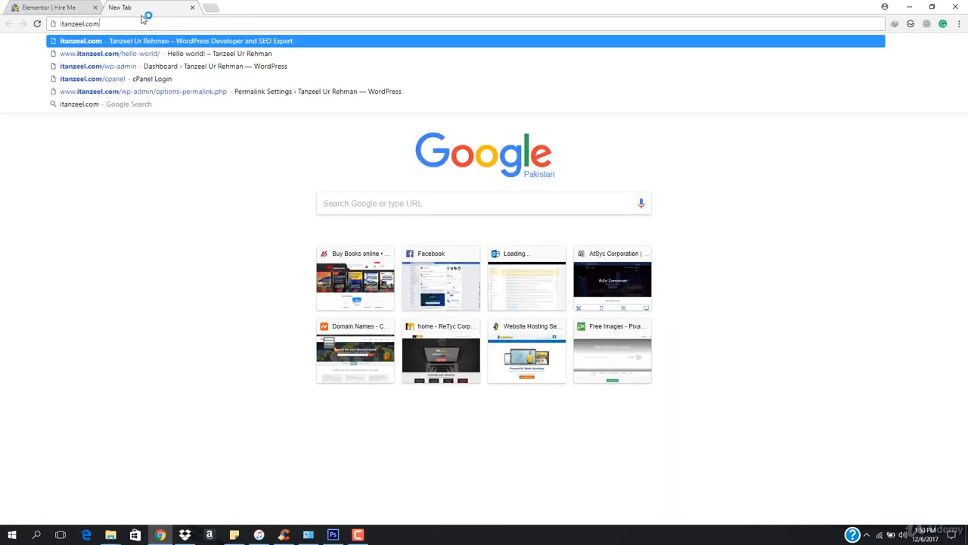
{"action": "type", "text": "/hore"}
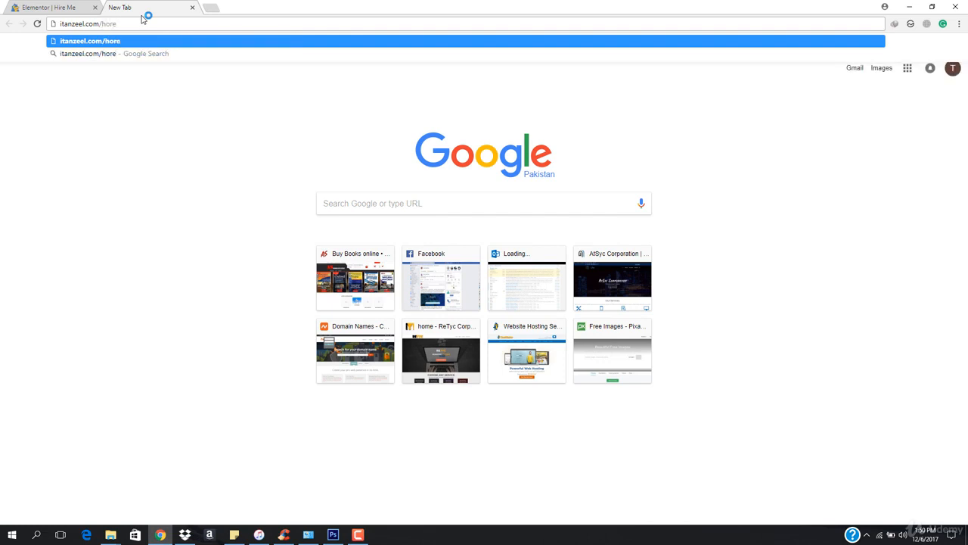
{"action": "key", "text": "BackSpace"}
{"action": "key", "text": "BackSpace"}
{"action": "key", "text": "BackSpace"}
{"action": "type", "text": "ire"}
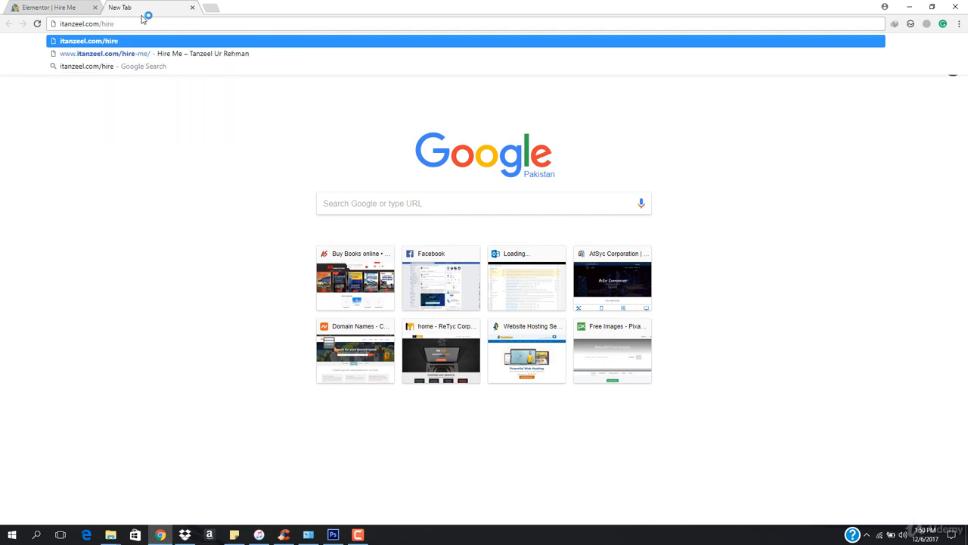
{"action": "key", "text": "Return"}
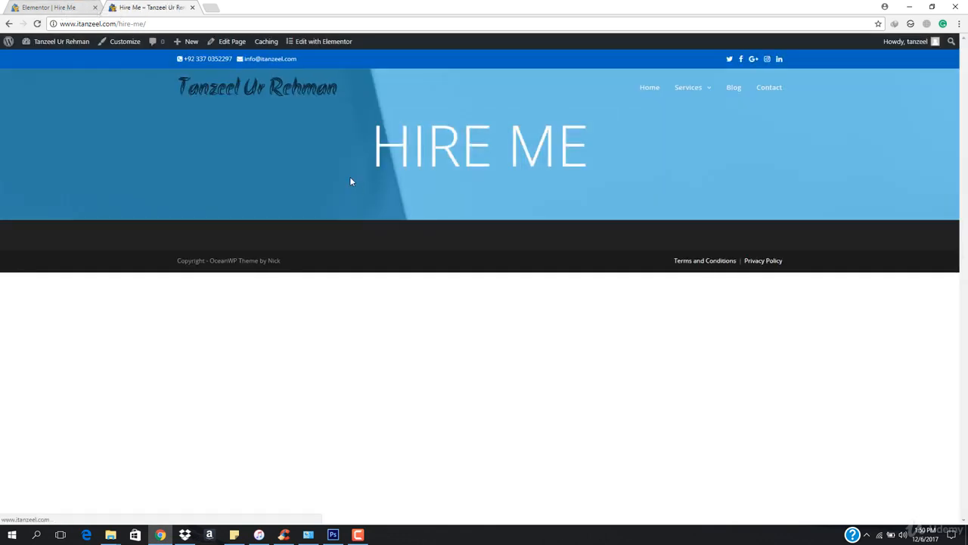
- Set the Hire Me page's OceanWP header style to Minimal, then update the page and view it live
{"action": "left_click", "coordinate": [220, 42]}
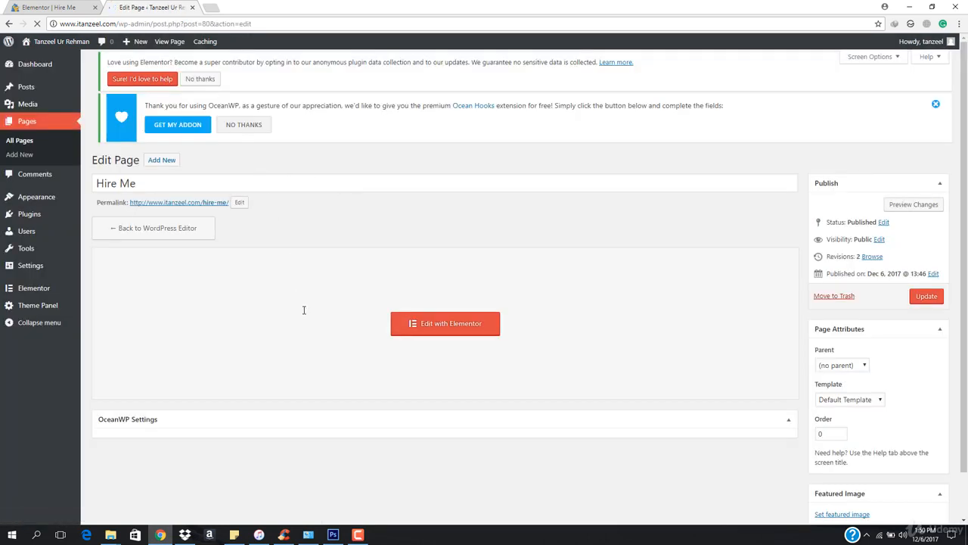
{"action": "scroll", "coordinate": [388, 302], "scroll_direction": "down", "scroll_amount": 3}
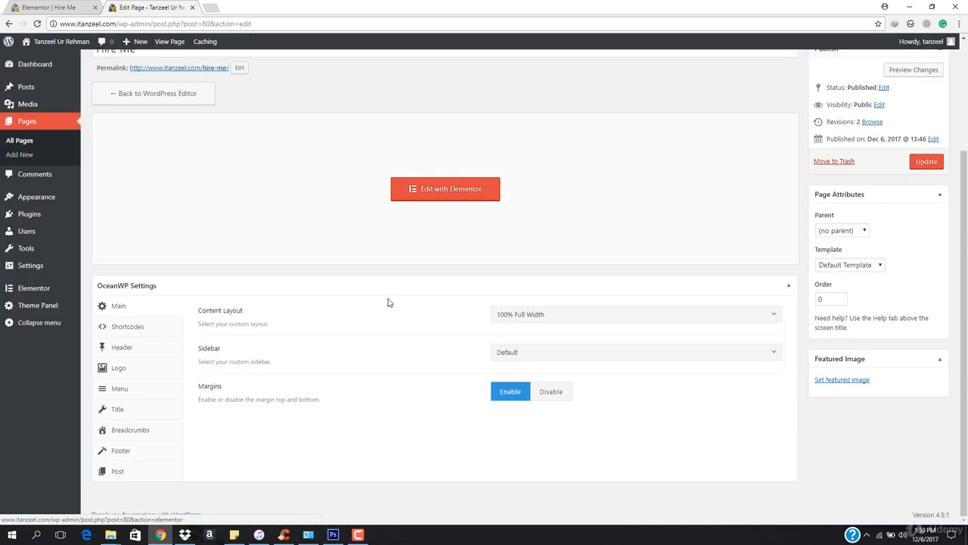
{"action": "left_click", "coordinate": [121, 353]}
{"action": "left_click", "coordinate": [596, 393]}
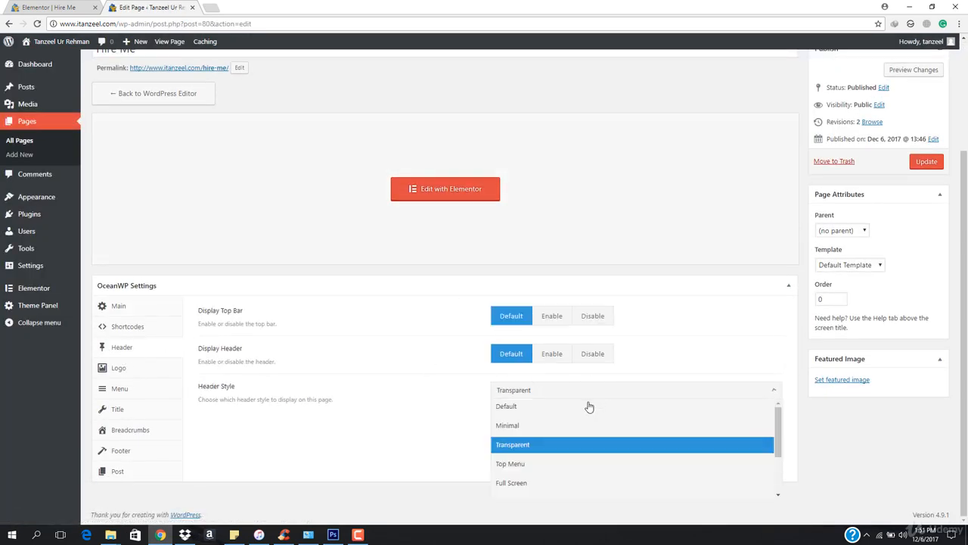
{"action": "left_click", "coordinate": [555, 425]}
{"action": "left_click", "coordinate": [926, 163]}
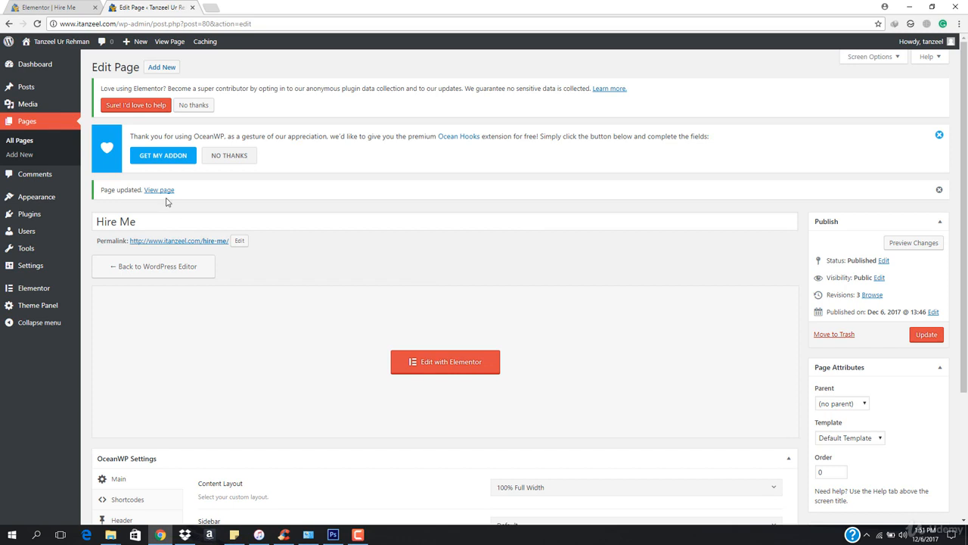
{"action": "left_click", "coordinate": [159, 190]}
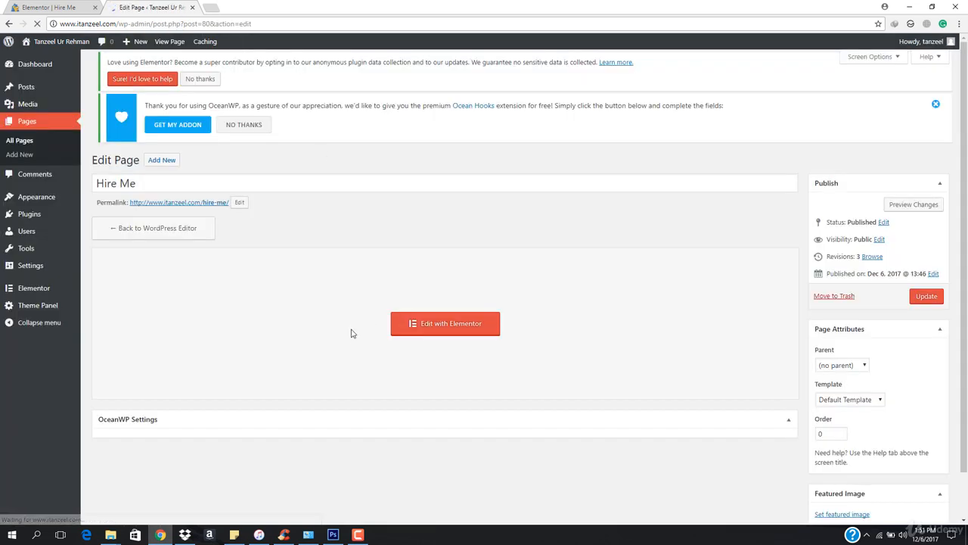
- Set the Hire Me page's OceanWP header style to Default and update the page
{"action": "scroll", "coordinate": [360, 346], "scroll_direction": "down", "scroll_amount": 3}
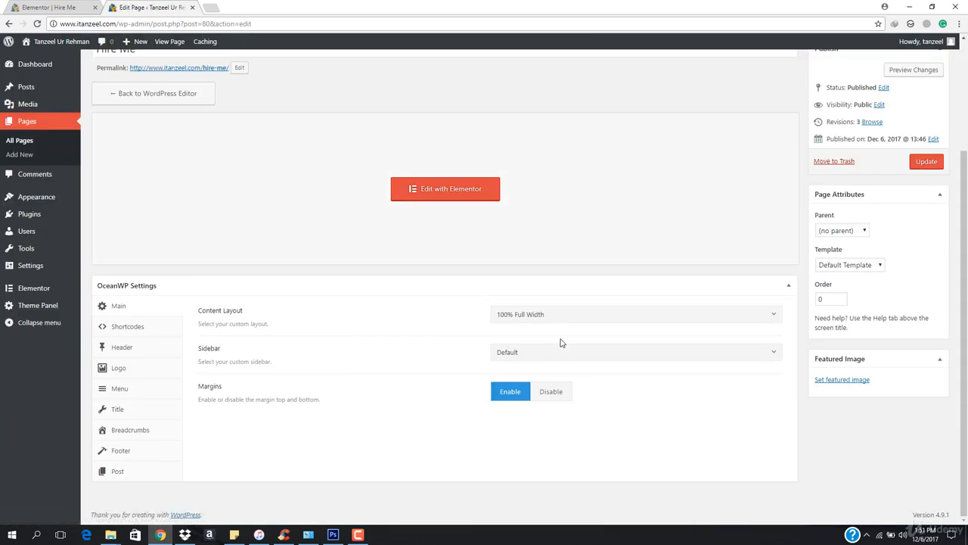
{"action": "left_click", "coordinate": [133, 350]}
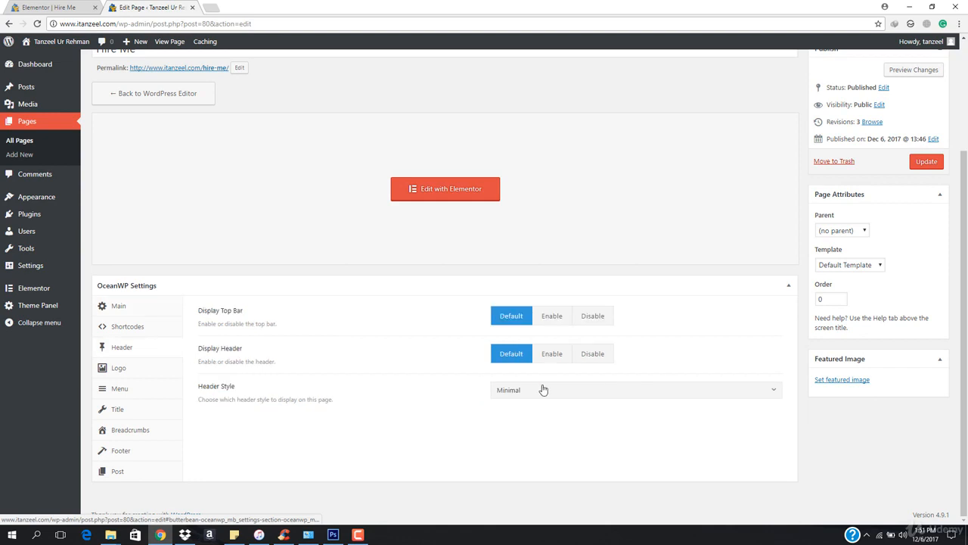
{"action": "left_click", "coordinate": [560, 390]}
{"action": "left_click", "coordinate": [585, 409]}
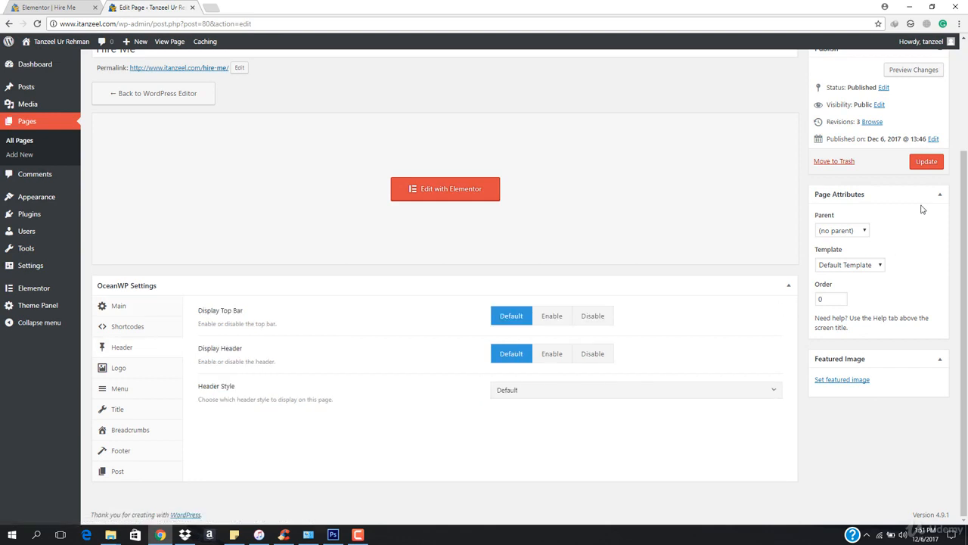
{"action": "left_click", "coordinate": [926, 161]}
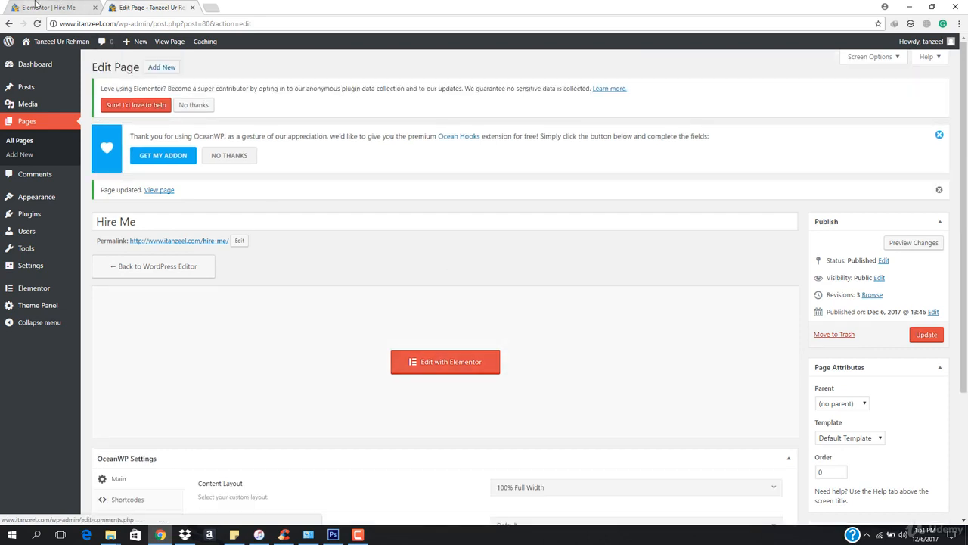
- View the updated Hire Me page on the live site and check its header and heading
{"action": "left_click", "coordinate": [38, 6]}
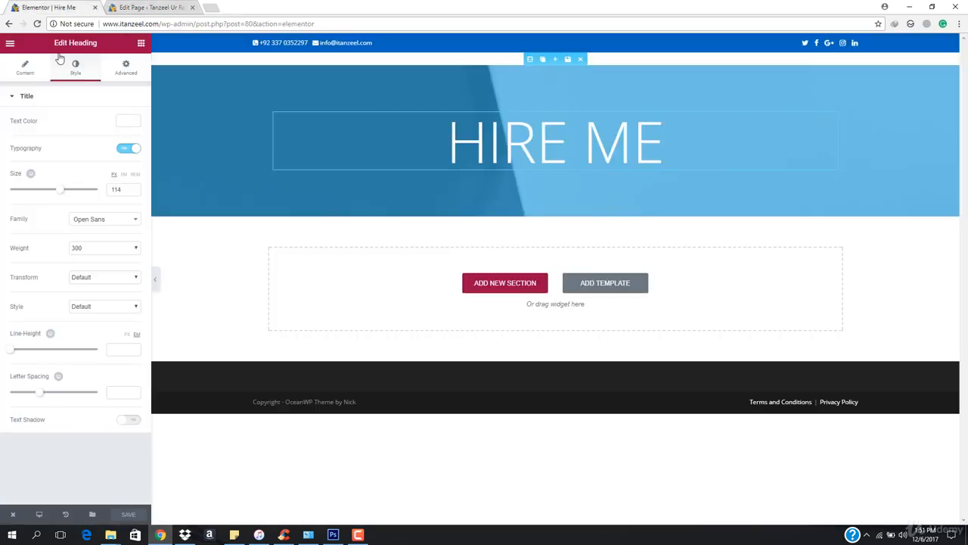
{"action": "left_click", "coordinate": [169, 6]}
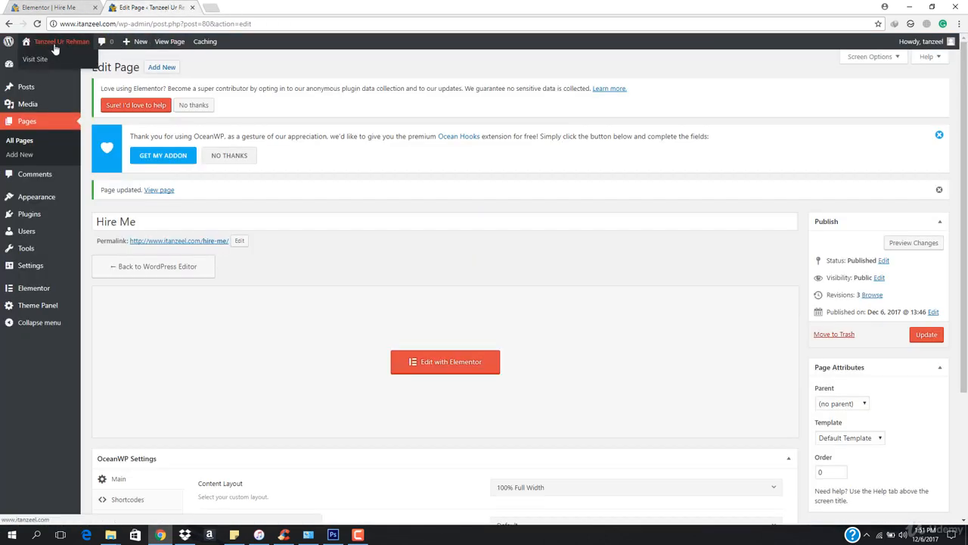
{"action": "mouse_move", "coordinate": [40, 190]}
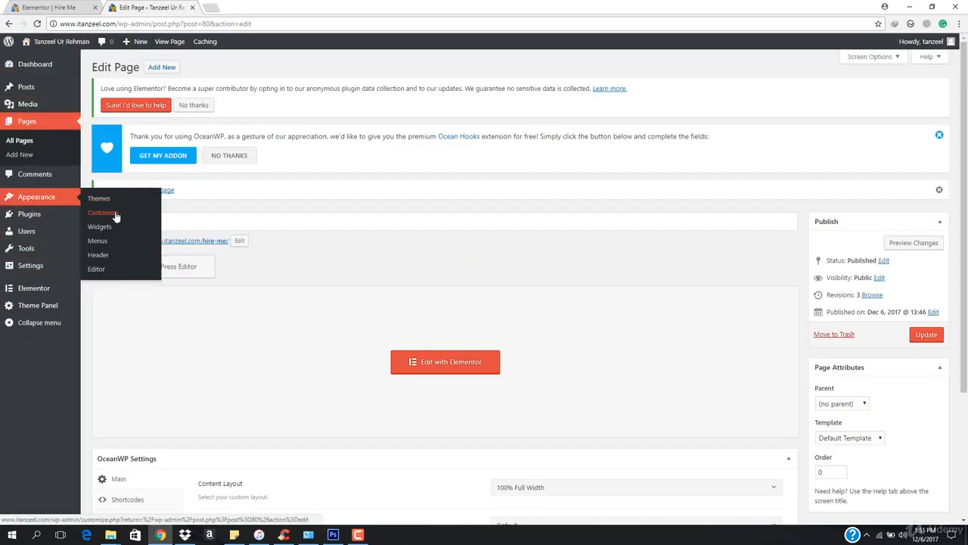
{"action": "left_click", "coordinate": [171, 43]}
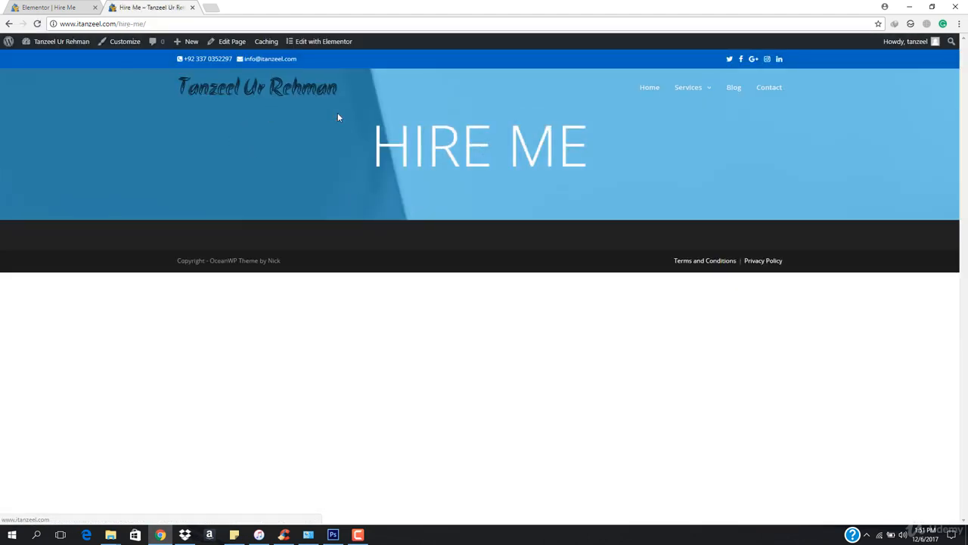
{"action": "triple_click", "coordinate": [453, 135]}
{"action": "left_click", "coordinate": [638, 125]}
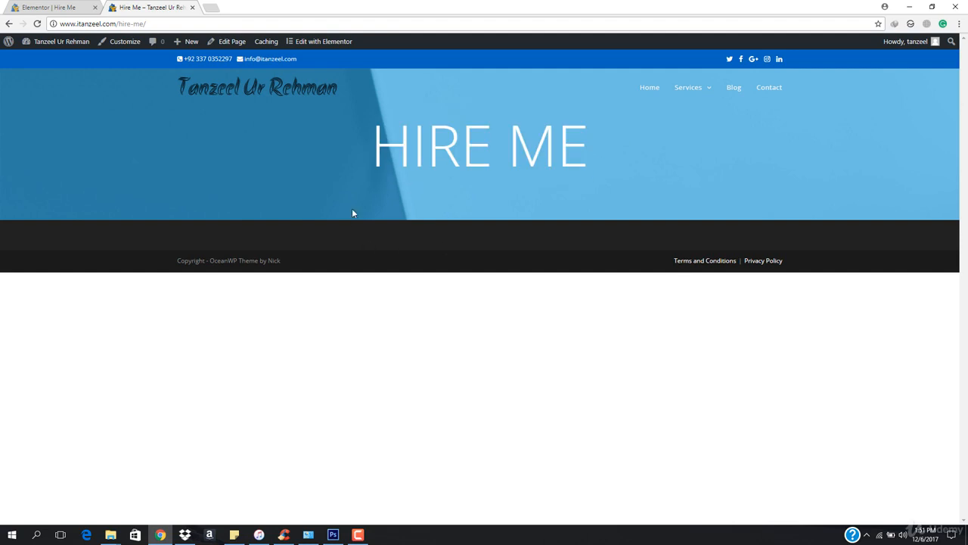